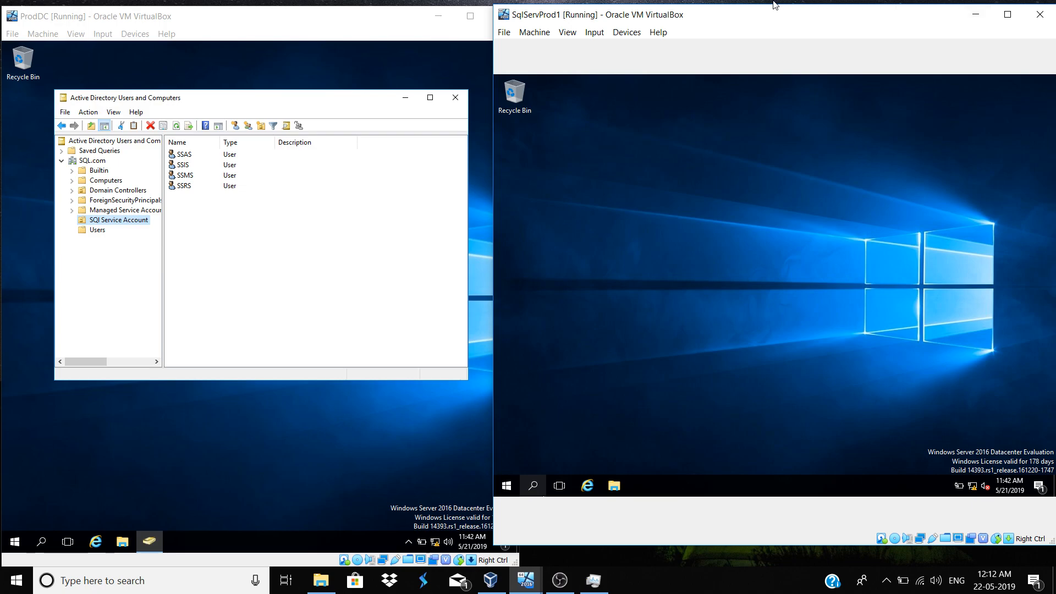
# Show the SQL.com domain's containers in ProdDC's Active Directory Users and Computers
pyautogui.click(198, 250)
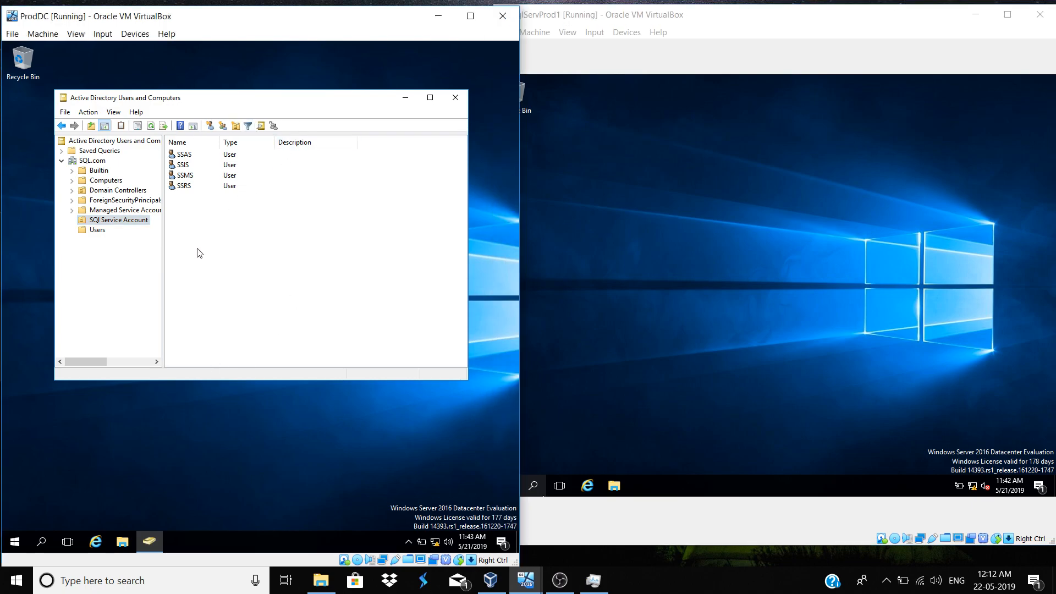
pyautogui.click(91, 160)
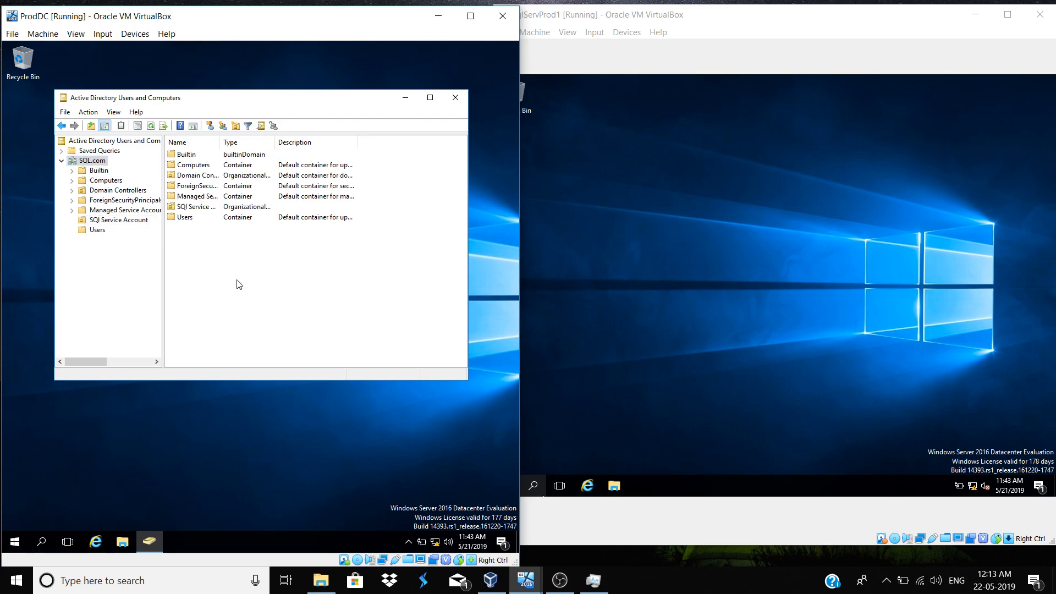
pyautogui.click(716, 327)
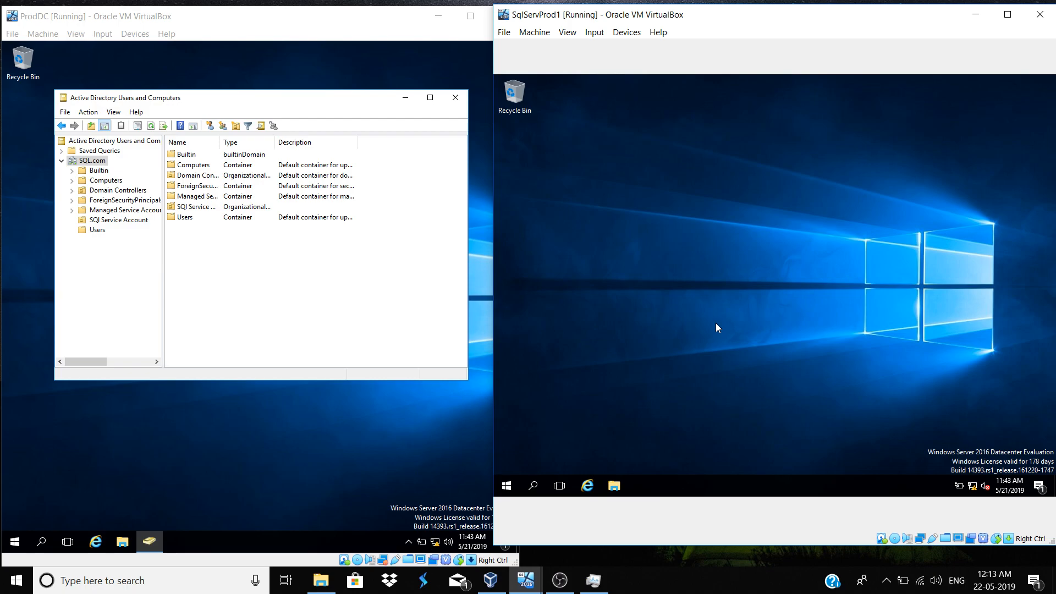
# Open Network and Sharing Center on both ProdDC and SqlServProd1 from the tray network icon
pyautogui.click(434, 543)
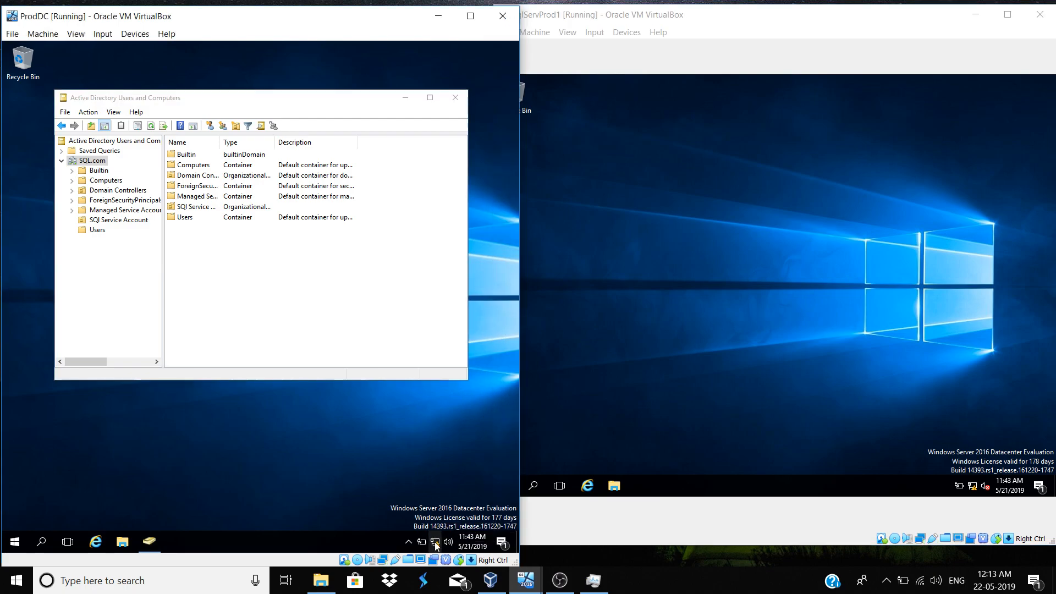
pyautogui.rightClick(434, 542)
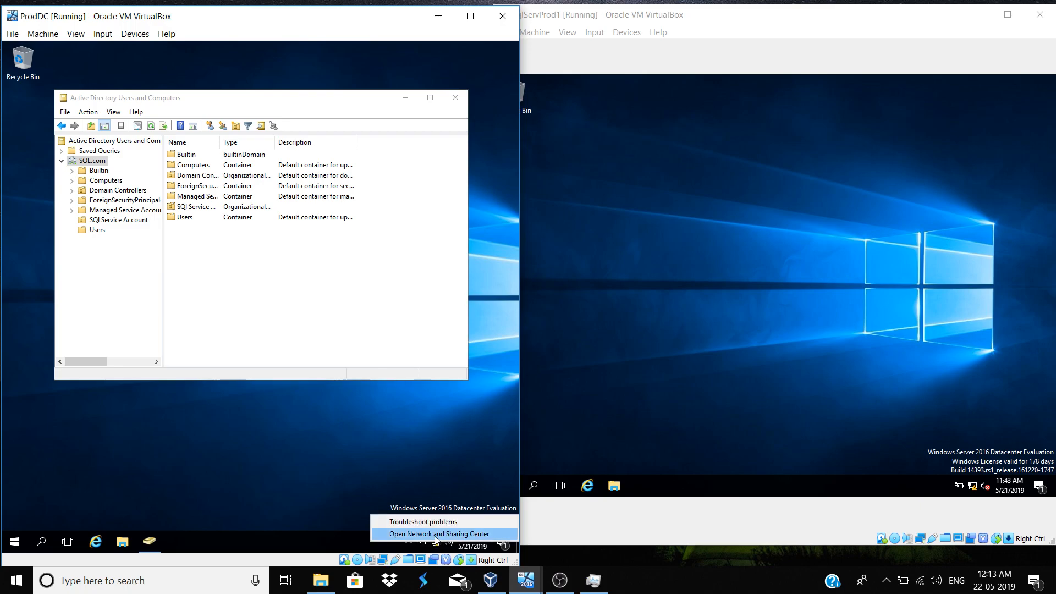
pyautogui.click(435, 535)
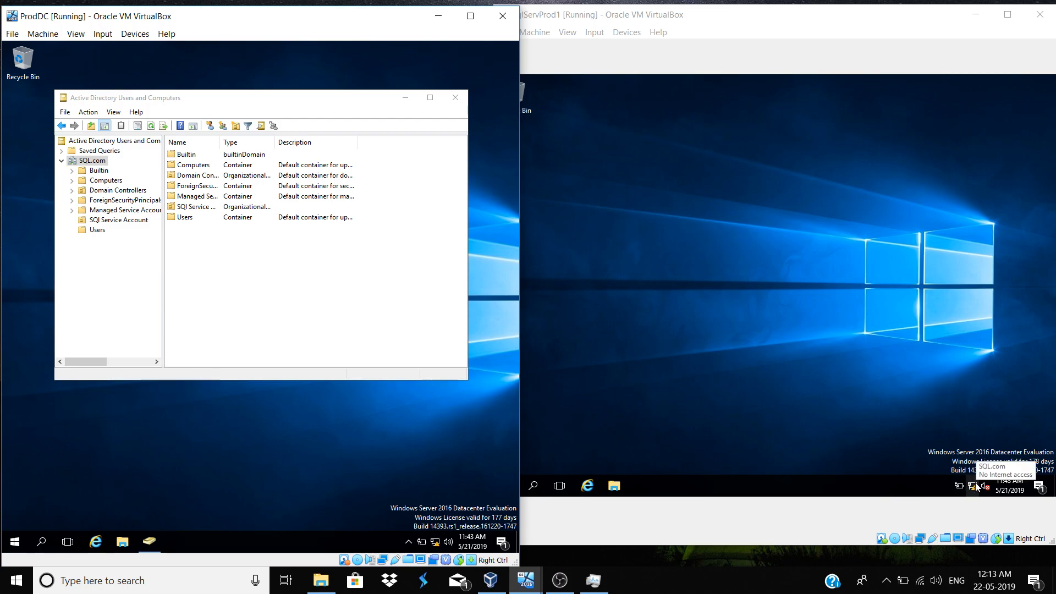
pyautogui.click(974, 487)
pyautogui.rightClick(976, 487)
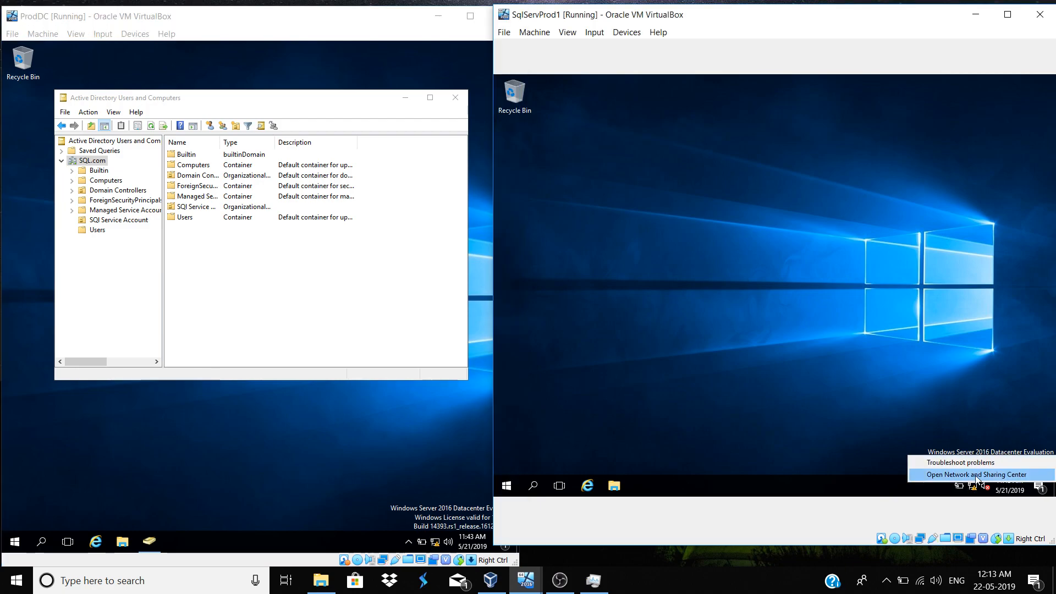
pyautogui.click(976, 476)
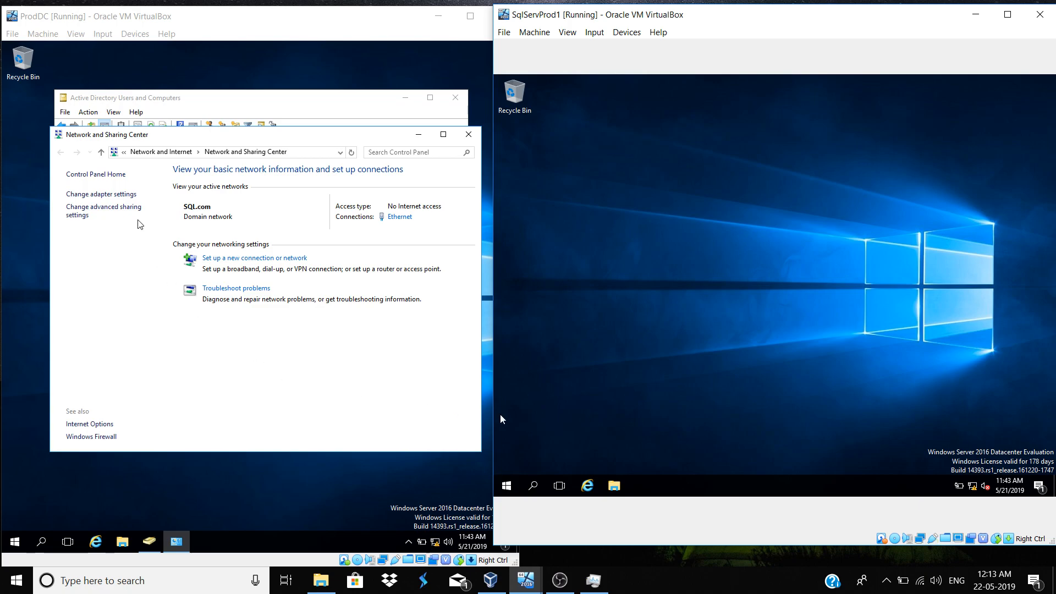
# Show both machines' network adapters and open ProdDC's Ethernet properties
pyautogui.click(126, 195)
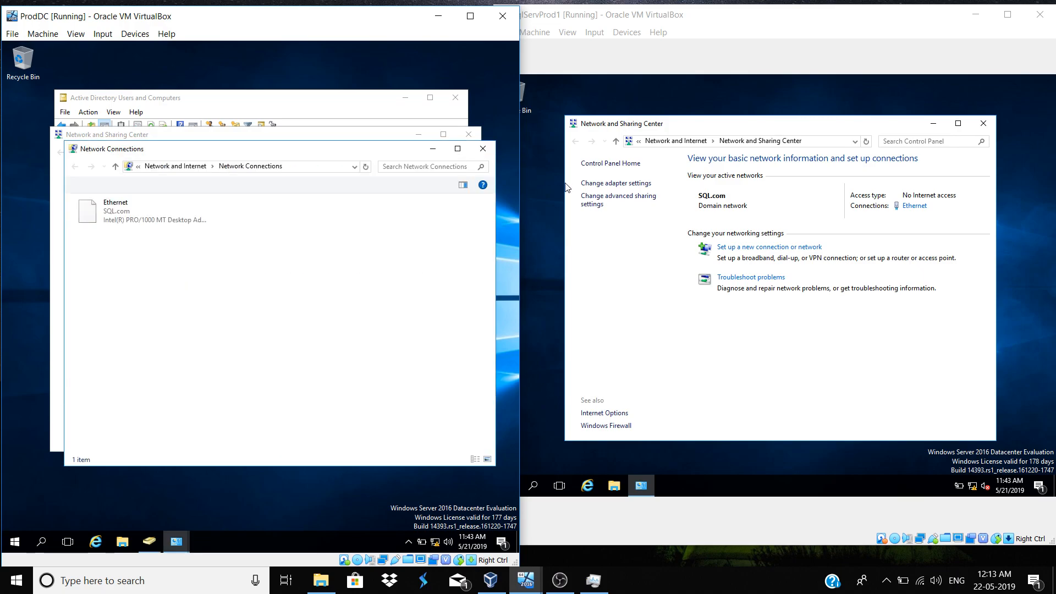
pyautogui.click(596, 188)
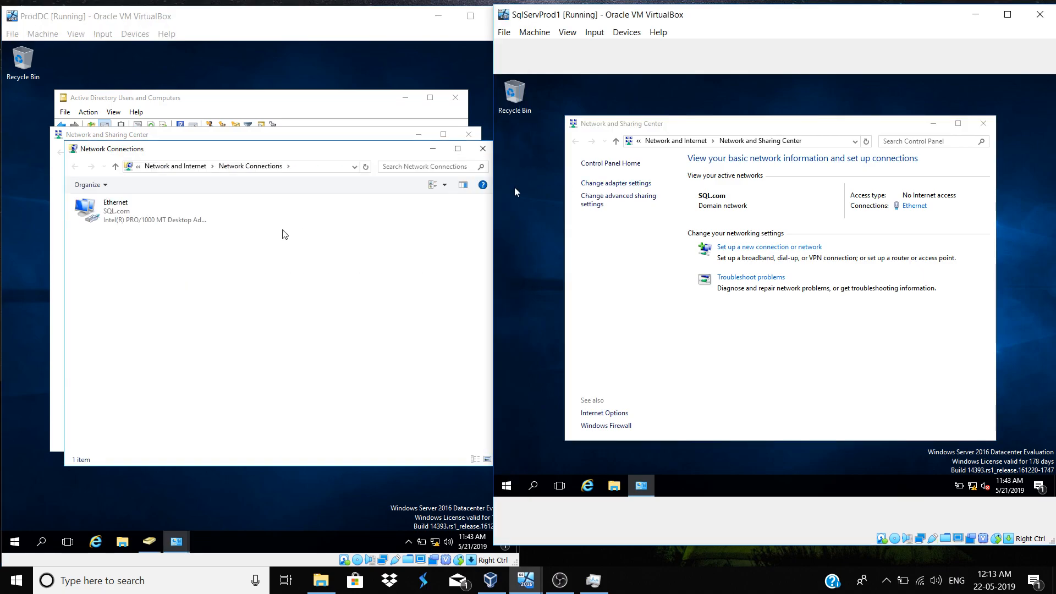
pyautogui.click(119, 212)
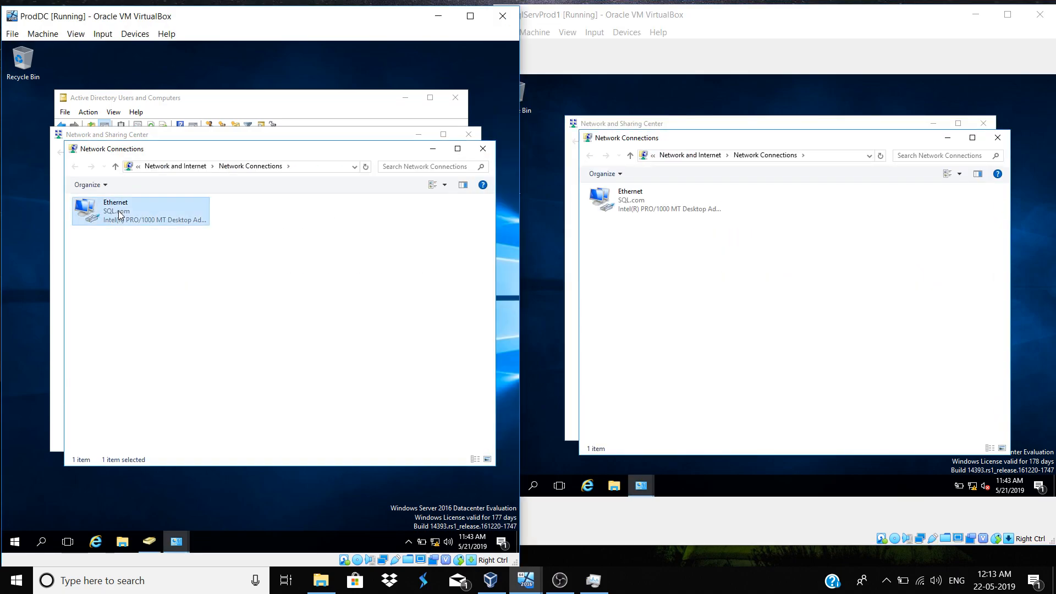
pyautogui.rightClick(119, 212)
pyautogui.click(146, 304)
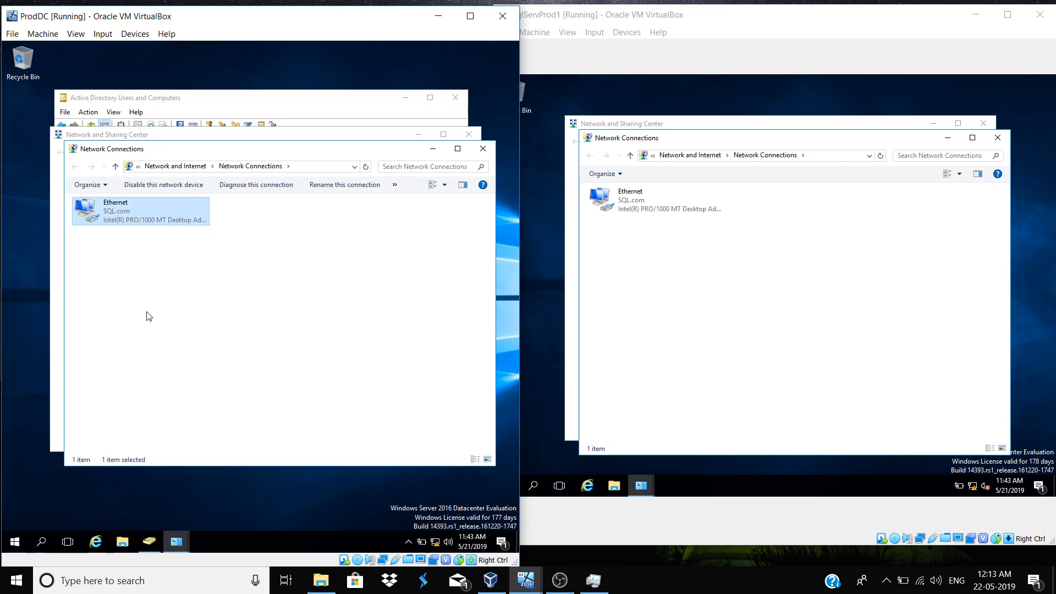
pyautogui.click(623, 205)
# Open SqlServProd1's Ethernet properties and view ProdDC's IPv4 settings with static IP 192.168.0.50
pyautogui.rightClick(623, 205)
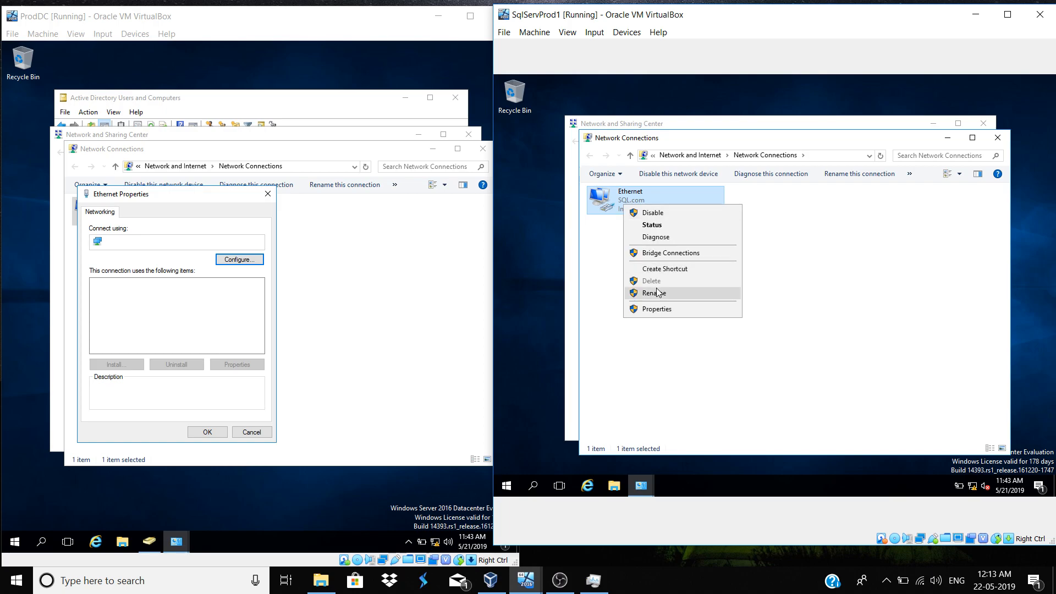
pyautogui.click(657, 309)
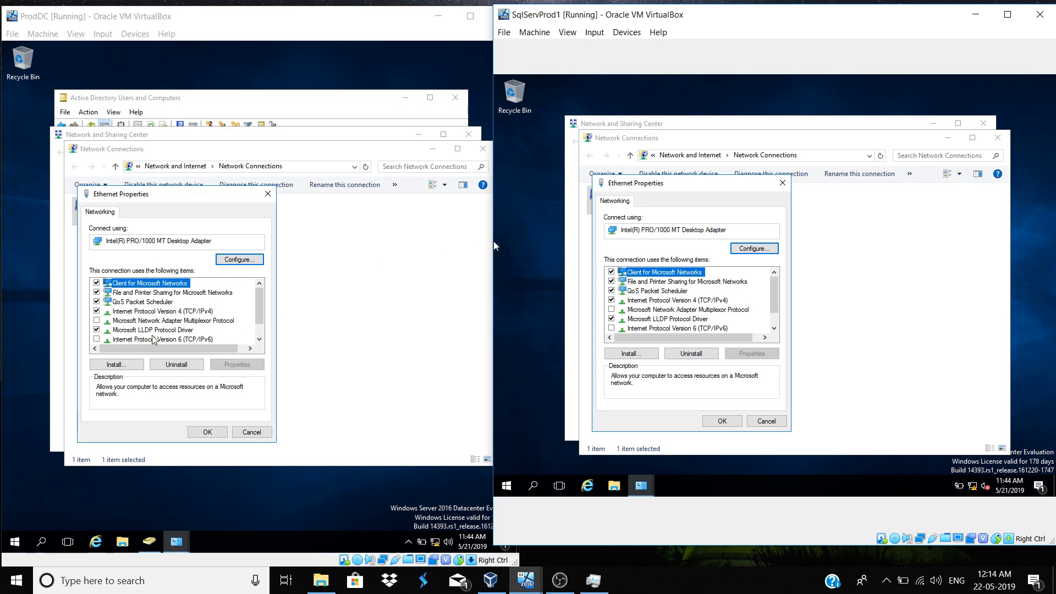
pyautogui.doubleClick(141, 311)
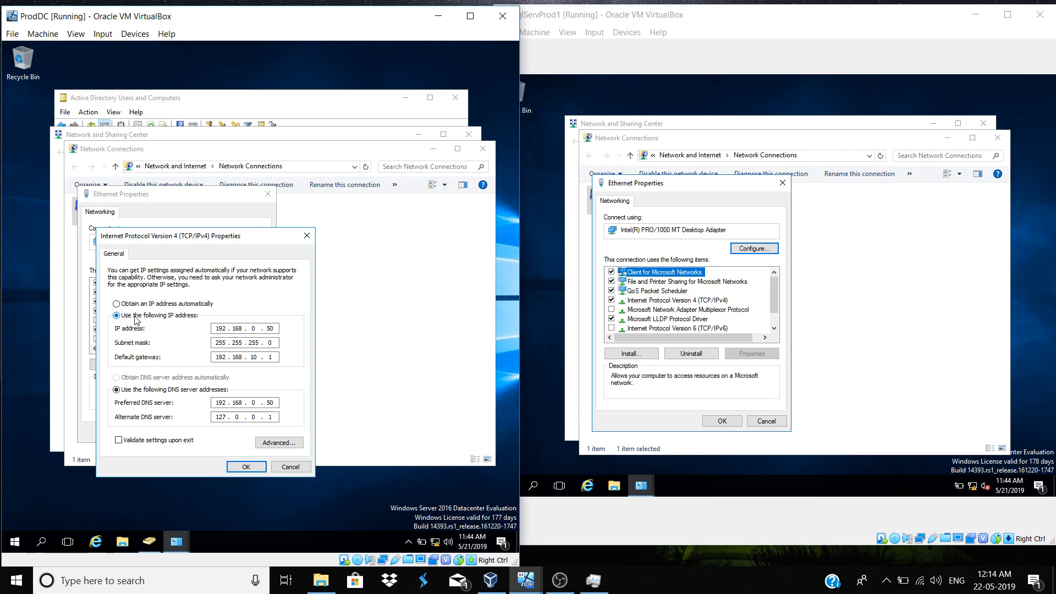
# Give SqlServProd1 static IP 192.168.0.51/255.255.255.0, gateway 192.168.10.1, DNS 192.168.0.50 and 127.0.0.1
pyautogui.doubleClick(700, 301)
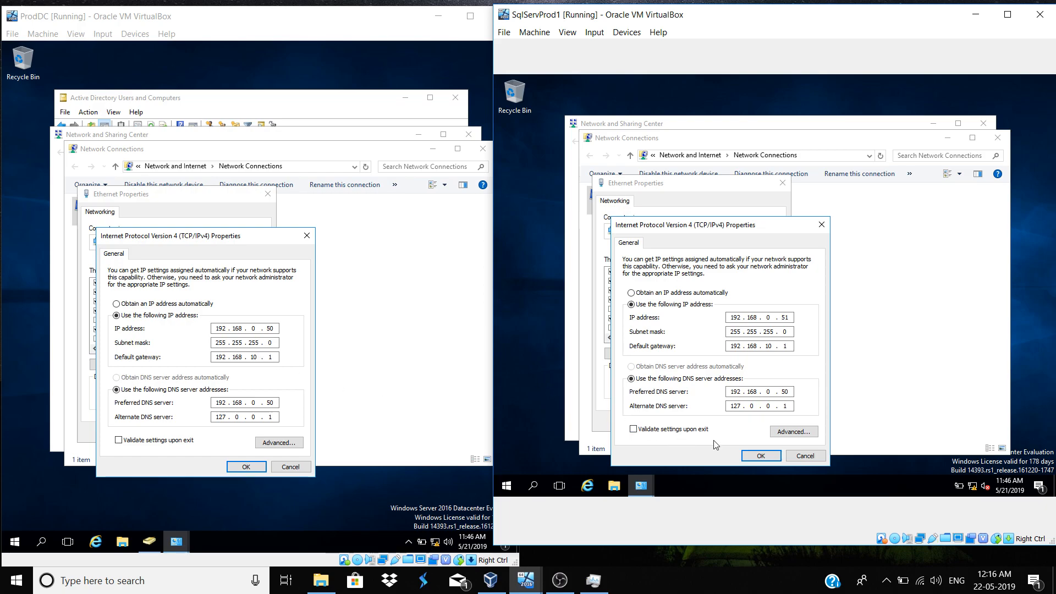
# Save SqlServProd1's new IPv4 settings, accepting the gateway warning
pyautogui.click(771, 460)
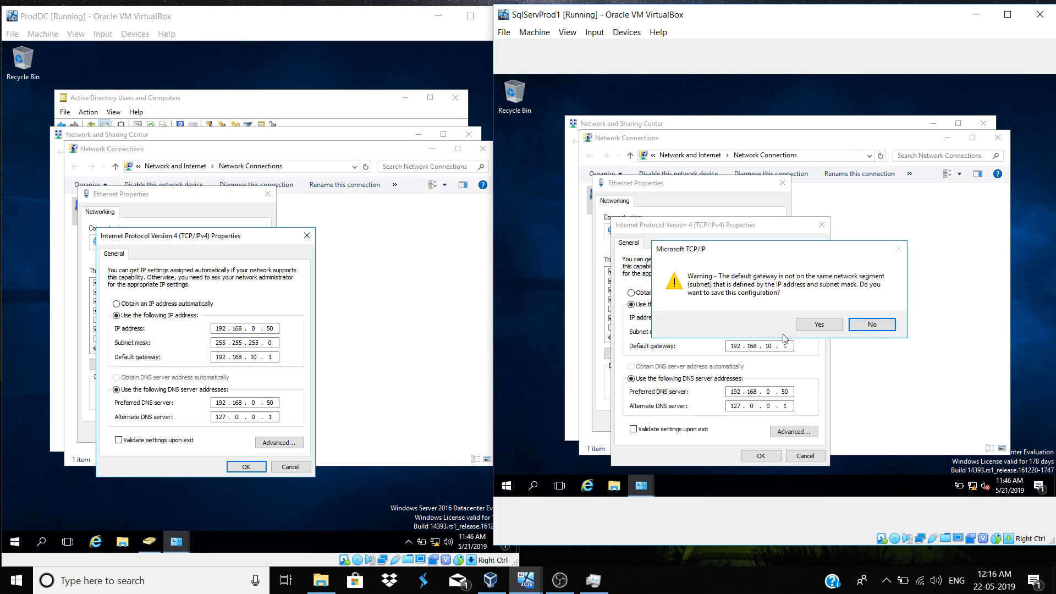
pyautogui.click(817, 325)
pyautogui.click(765, 421)
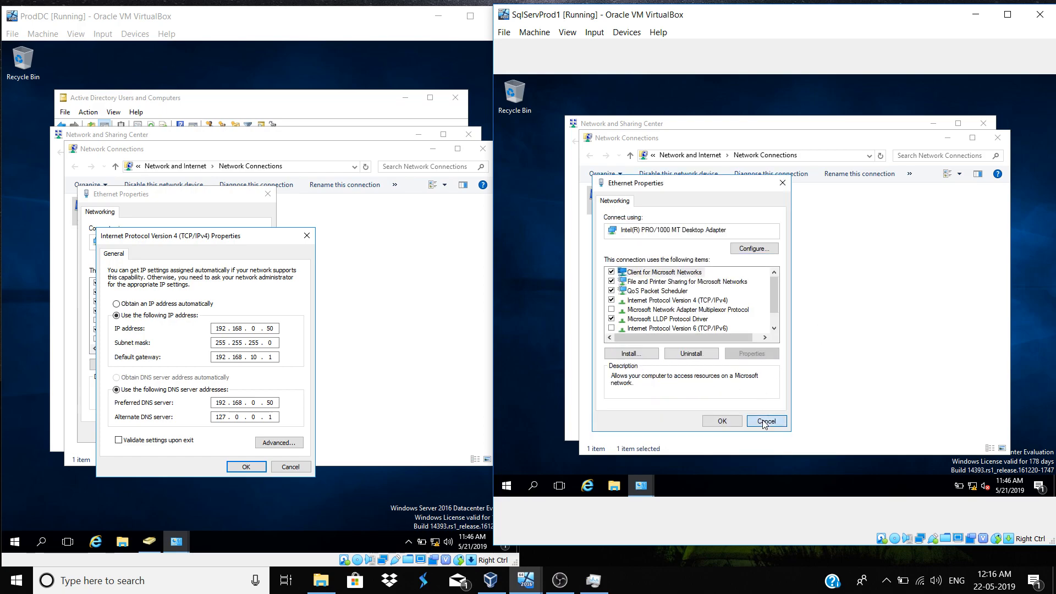
# Close the remaining adapter, Network Connections and Sharing Center windows on both machines
pyautogui.click(273, 467)
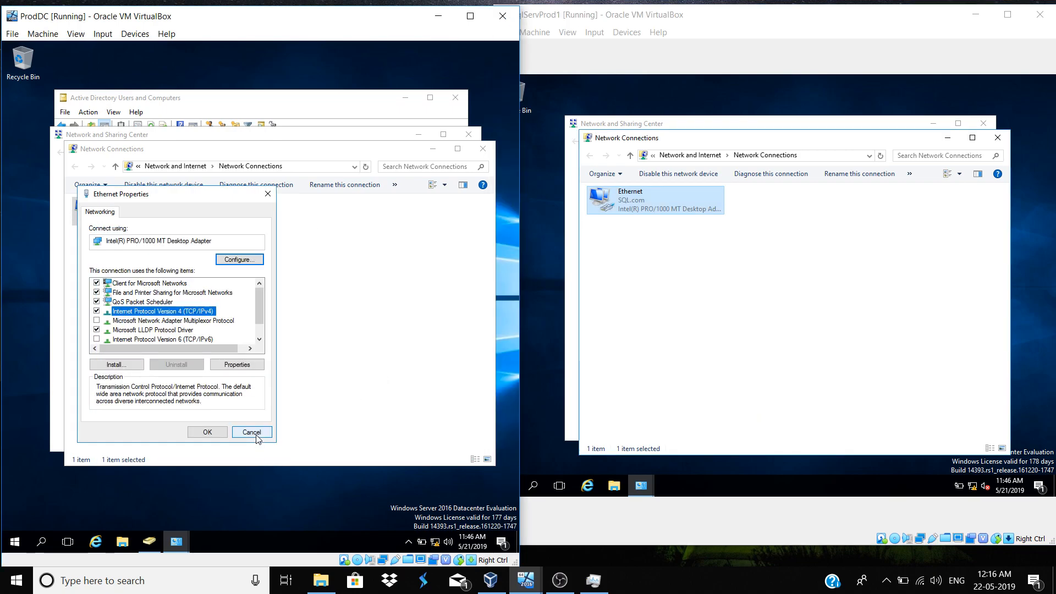
pyautogui.click(257, 436)
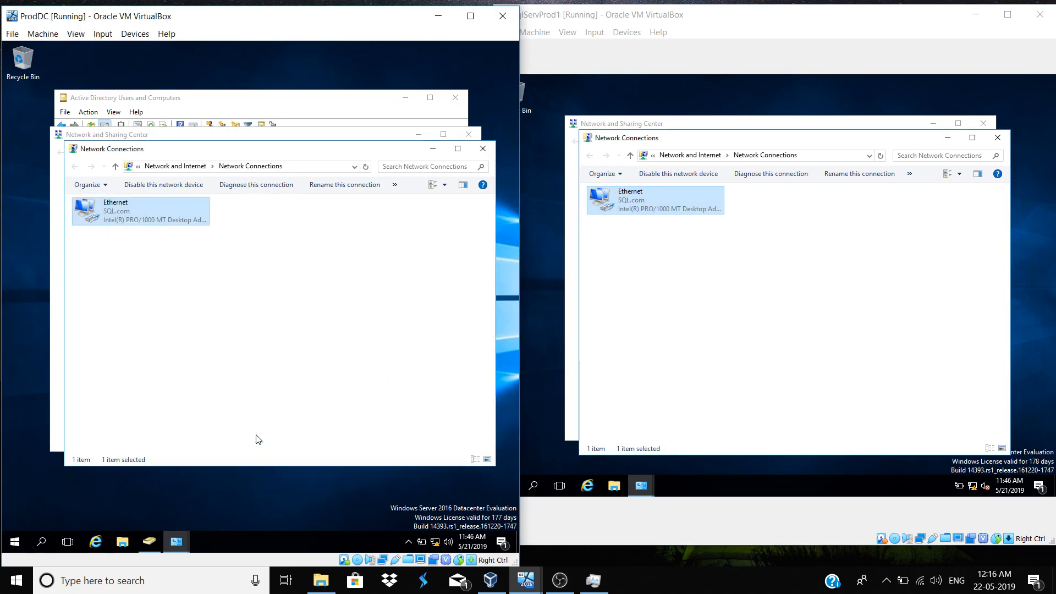
pyautogui.click(484, 149)
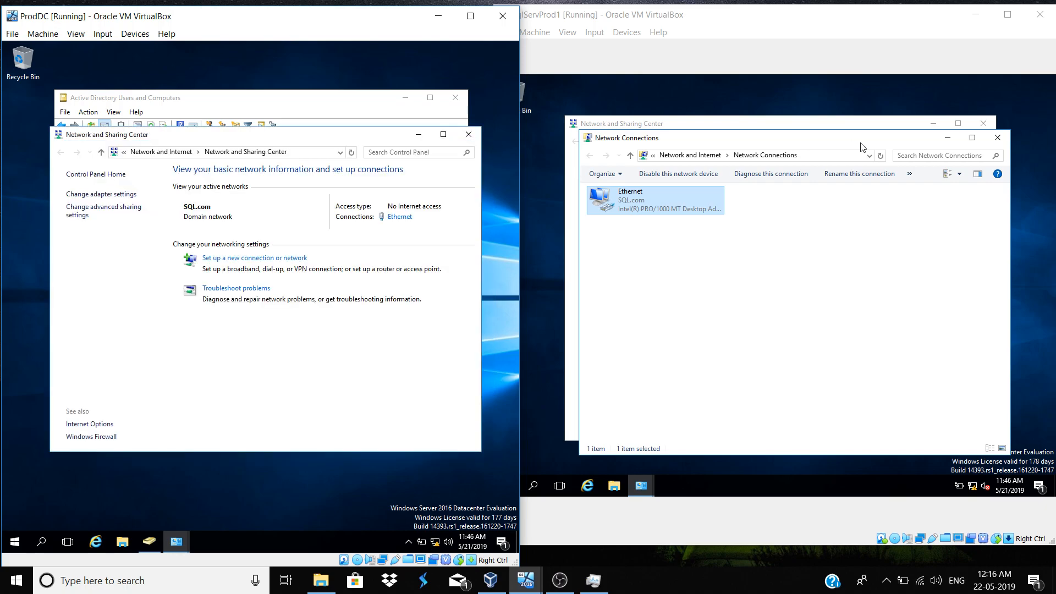
pyautogui.click(1007, 137)
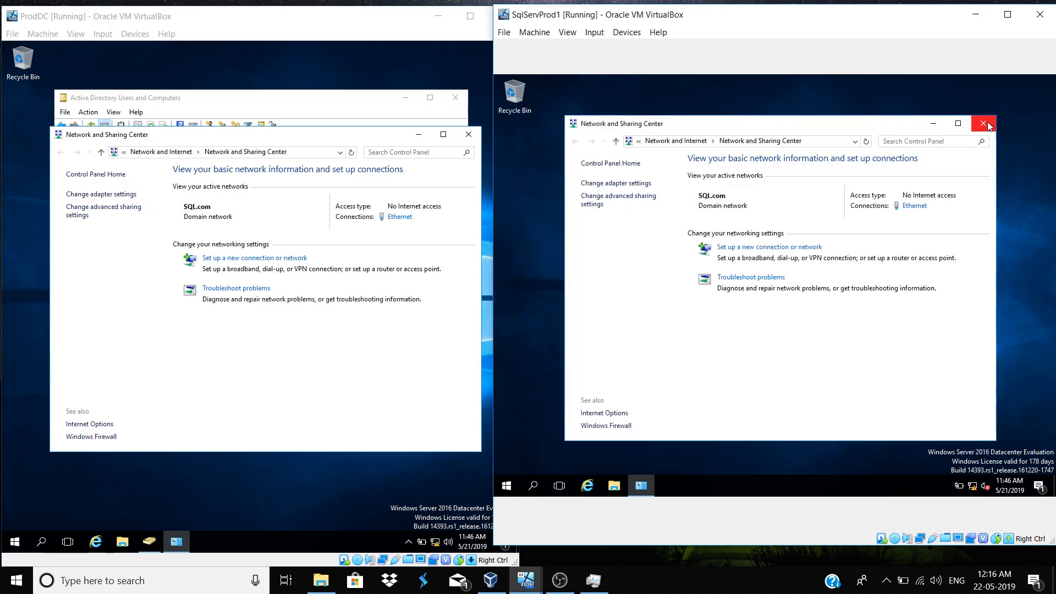
pyautogui.click(984, 125)
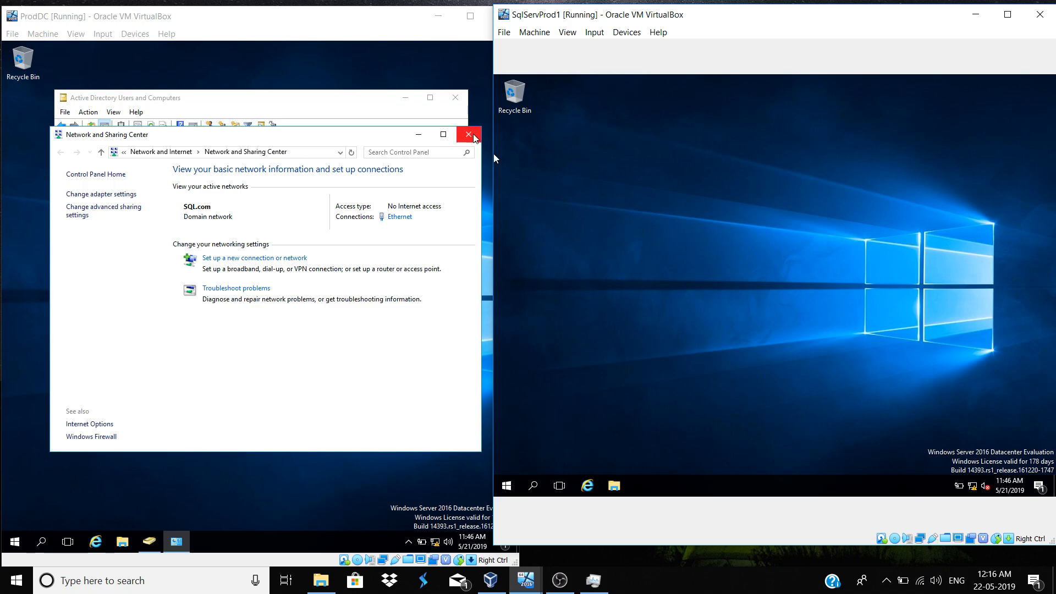
pyautogui.click(470, 135)
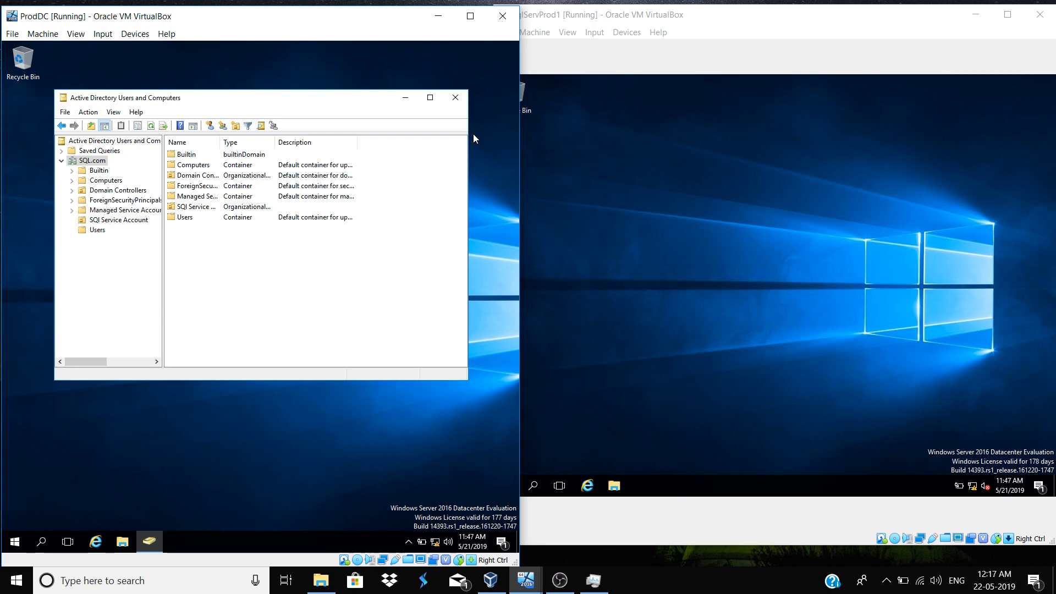
# Open SqlServProd1's System Properties from This PC, showing SqlServPro1.SQL.com in domain SQL.com
pyautogui.click(703, 179)
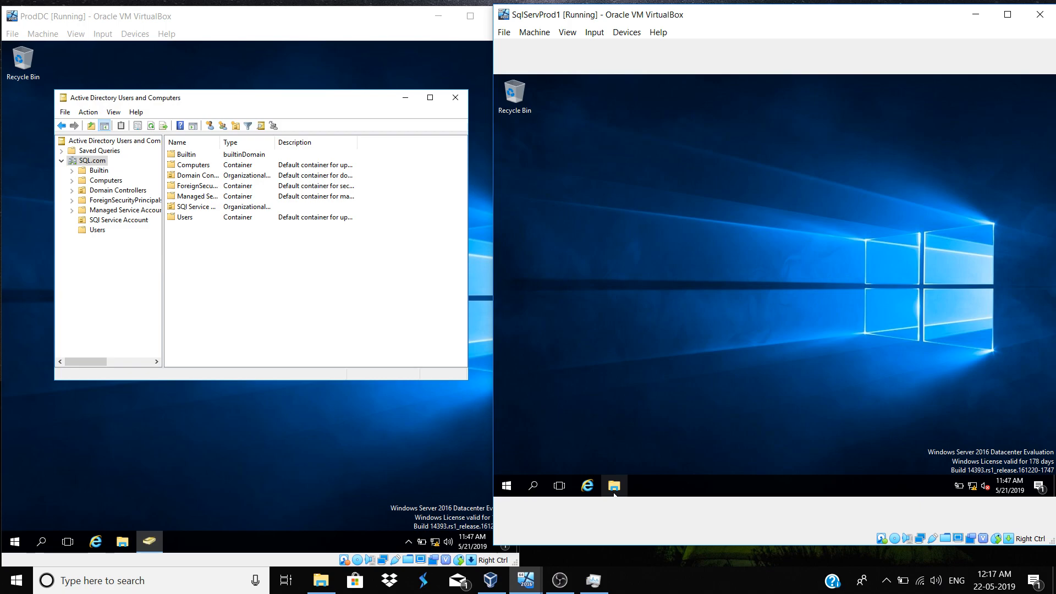
pyautogui.click(614, 487)
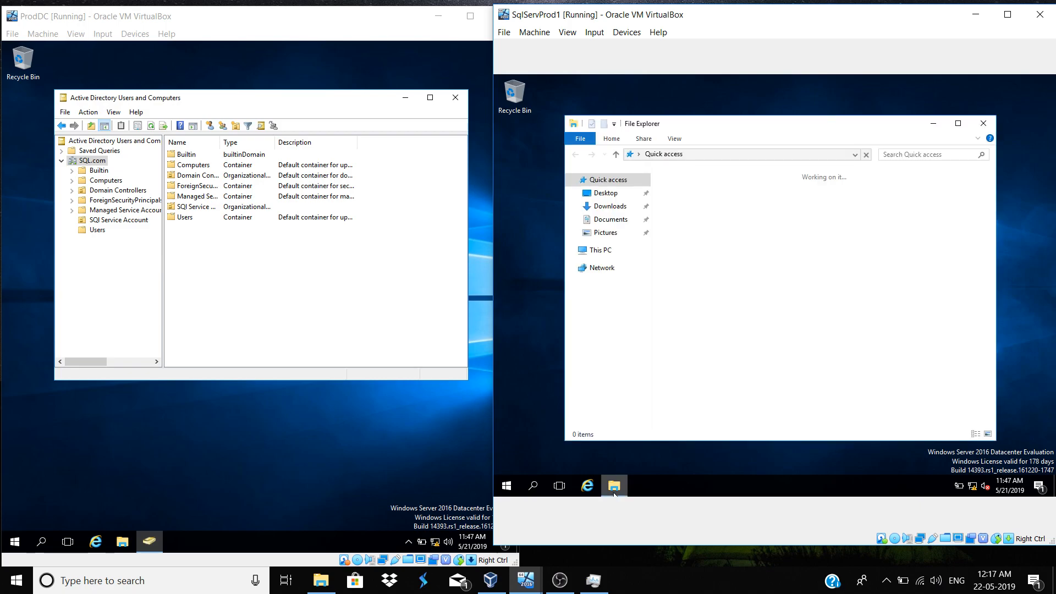
pyautogui.click(607, 252)
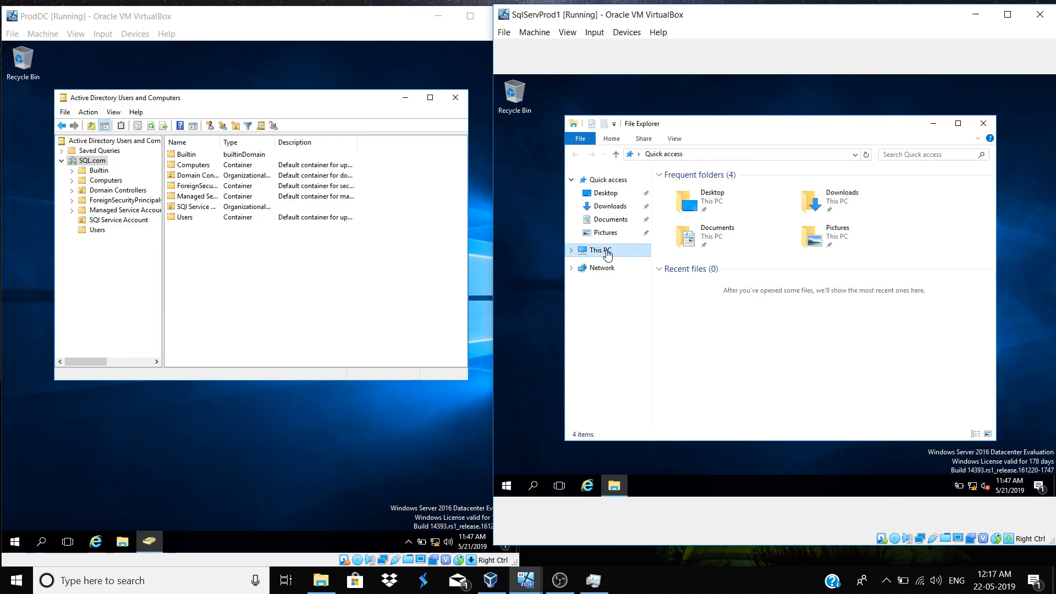
pyautogui.rightClick(607, 252)
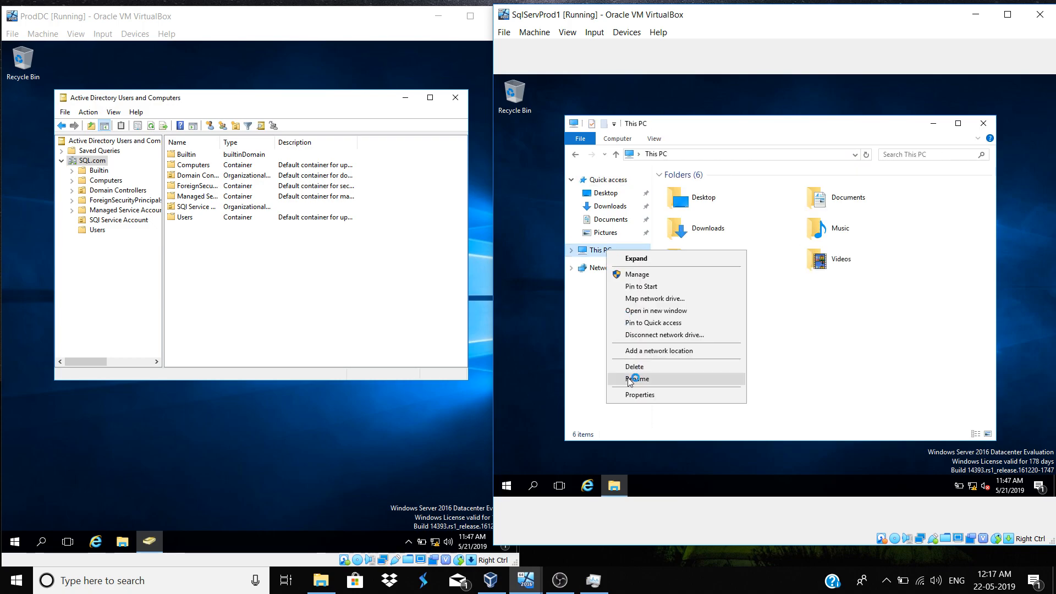
pyautogui.click(630, 395)
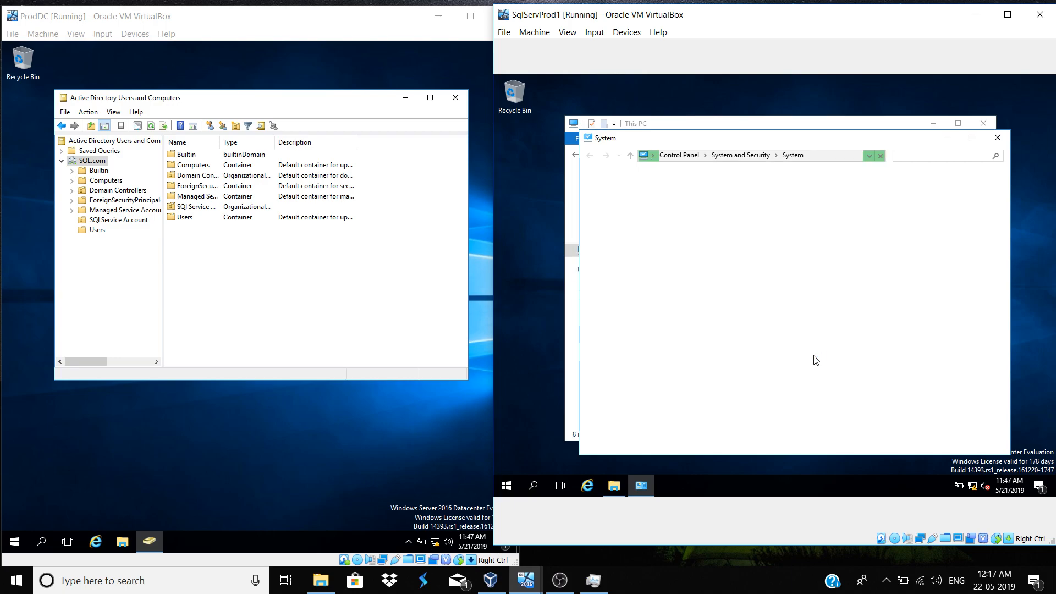
pyautogui.click(192, 276)
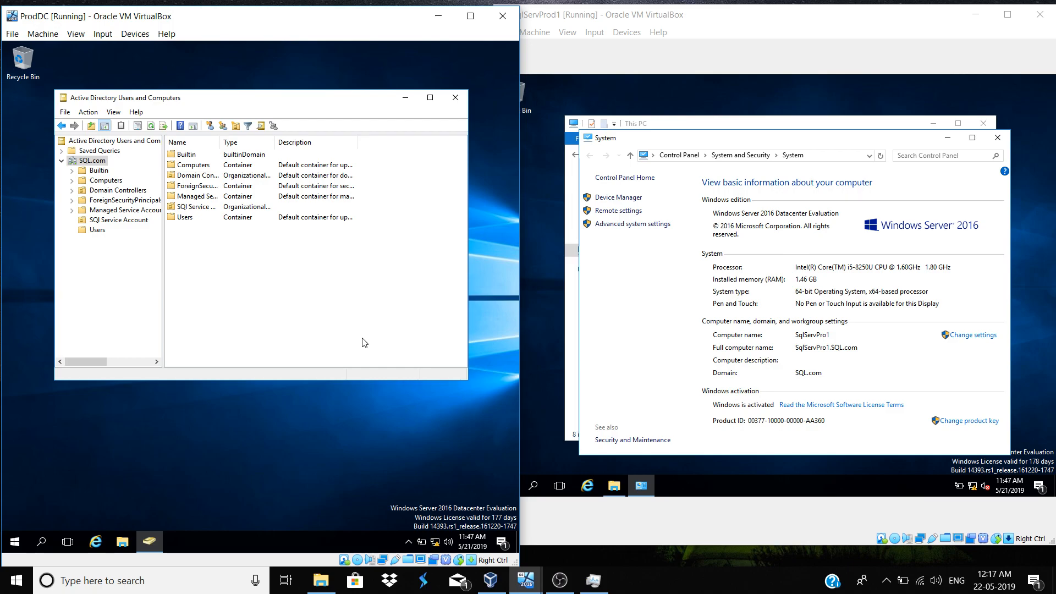
pyautogui.click(667, 355)
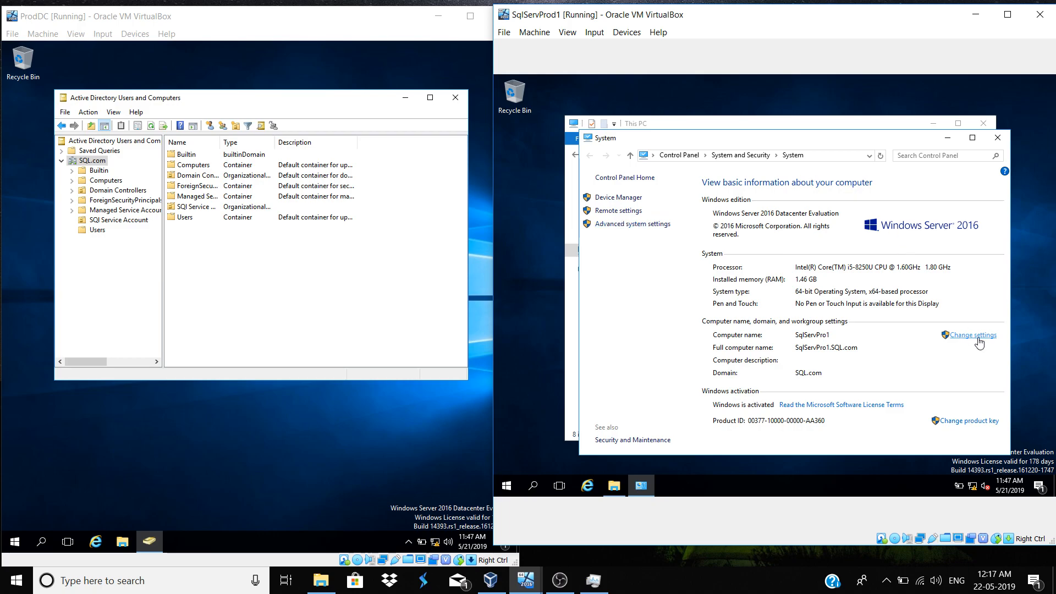
pyautogui.click(978, 338)
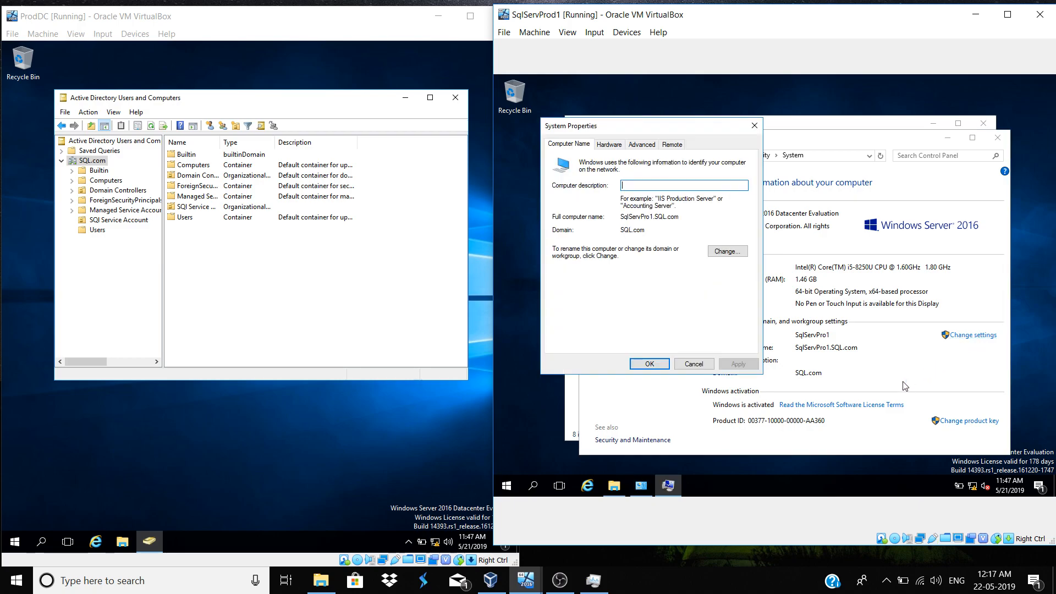
# Join SqlServPro1 to the 'sql' domain and acknowledge the welcome and restart notices
pyautogui.click(727, 252)
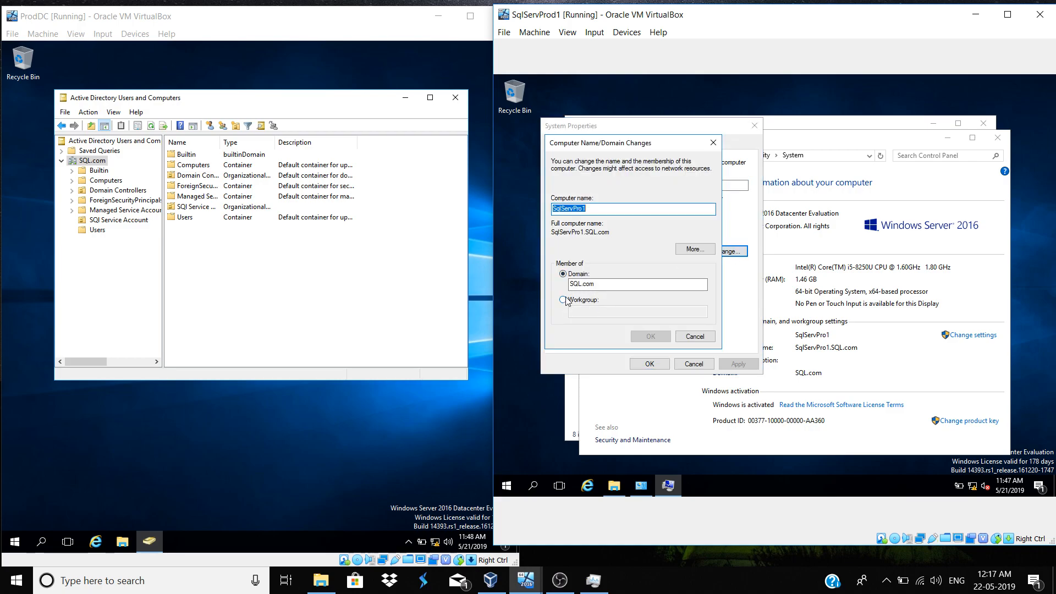
pyautogui.click(563, 300)
pyautogui.click(574, 311)
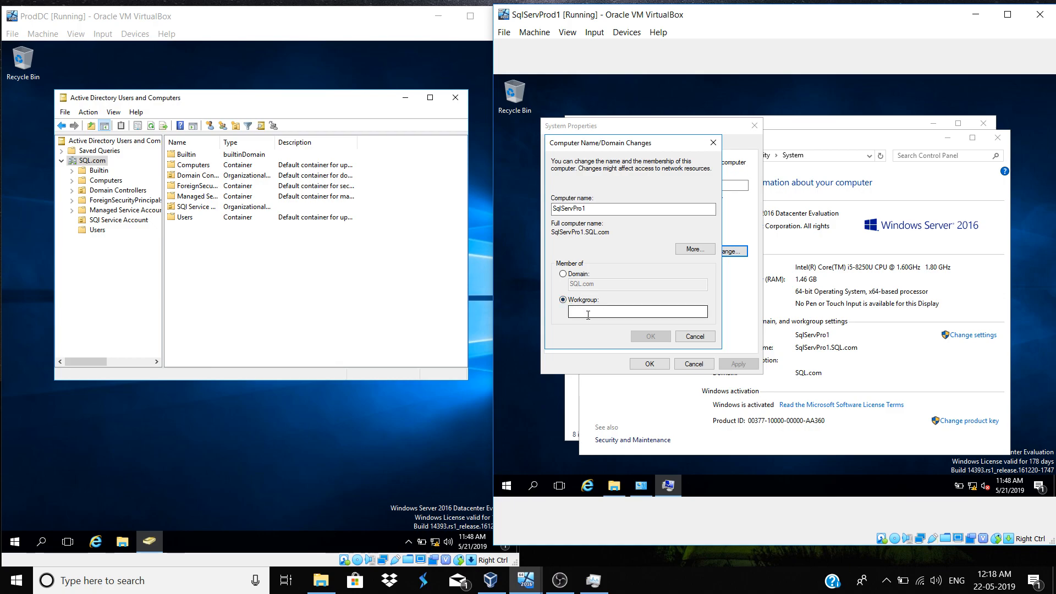
pyautogui.write('BVGFFG')
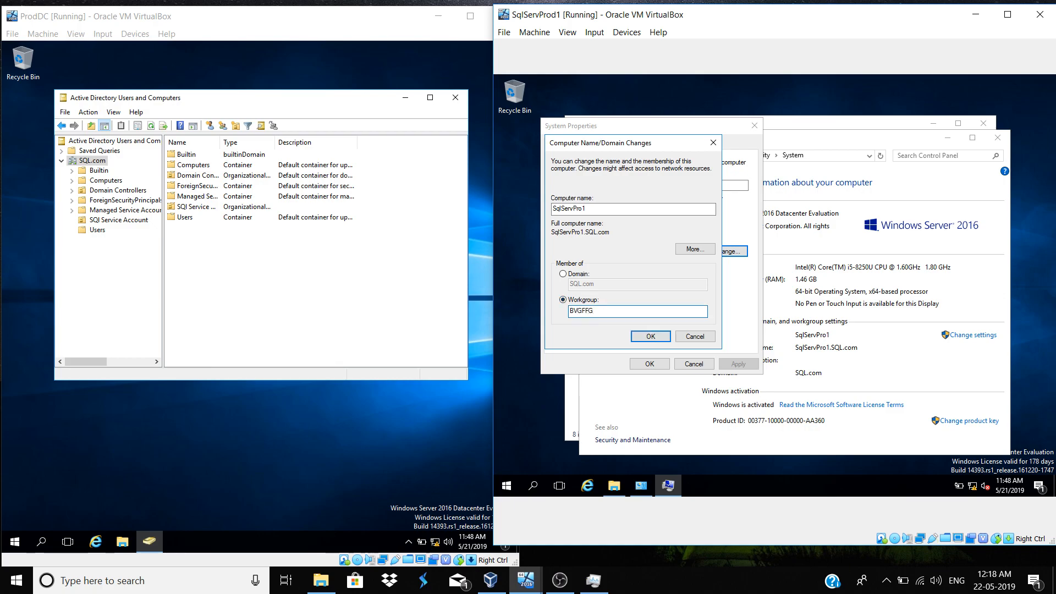
pyautogui.click(563, 274)
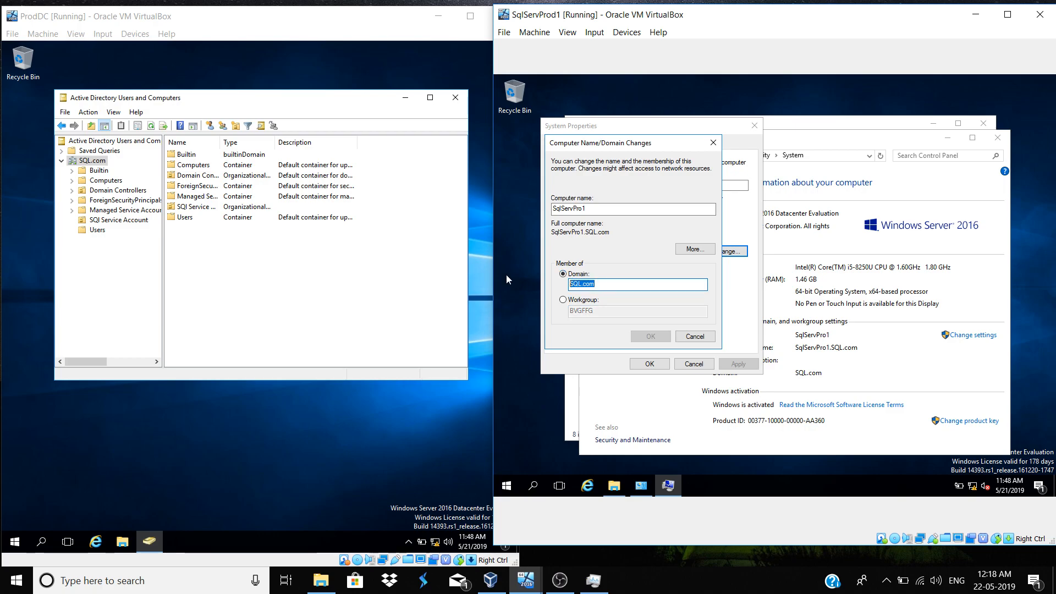
pyautogui.write('sql')
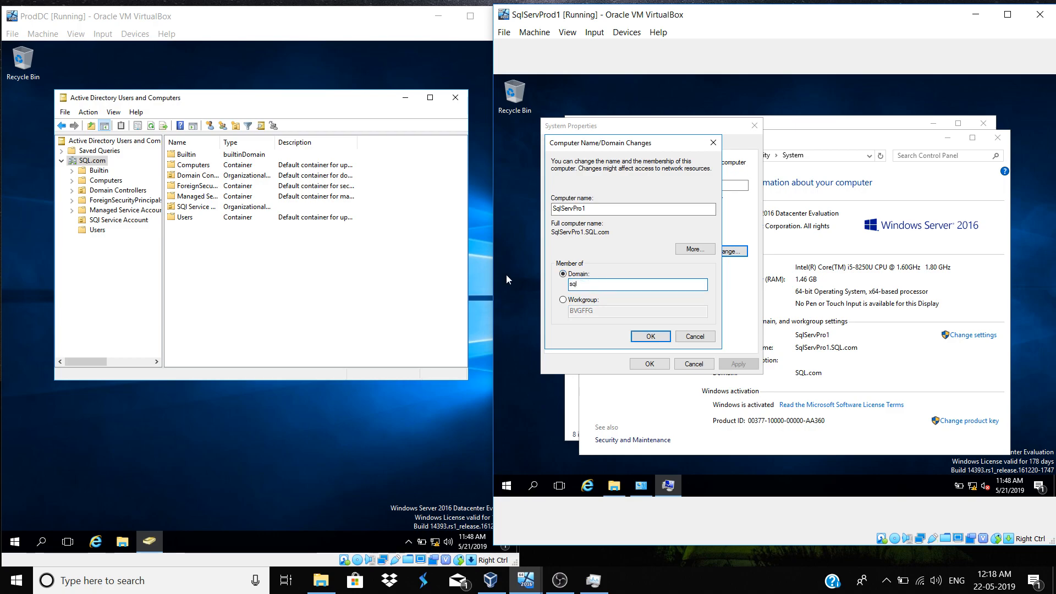
pyautogui.click(660, 339)
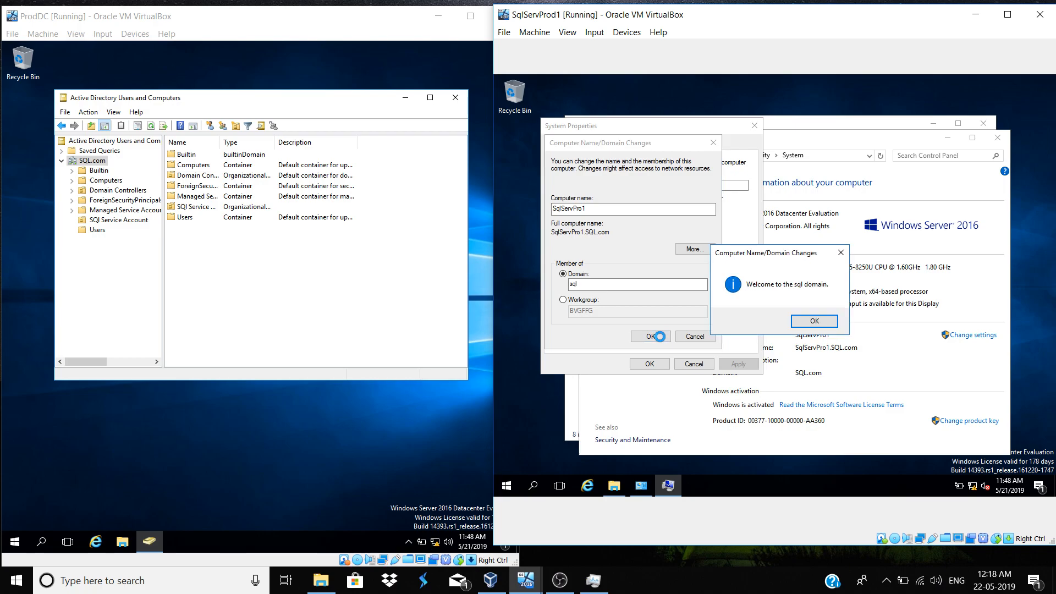
pyautogui.click(830, 322)
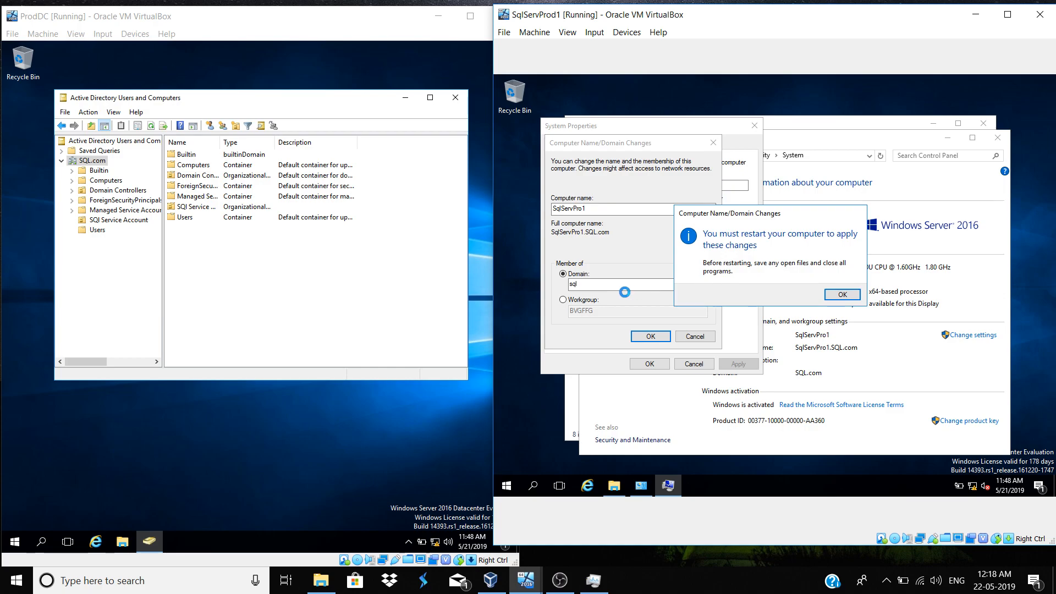
pyautogui.click(839, 295)
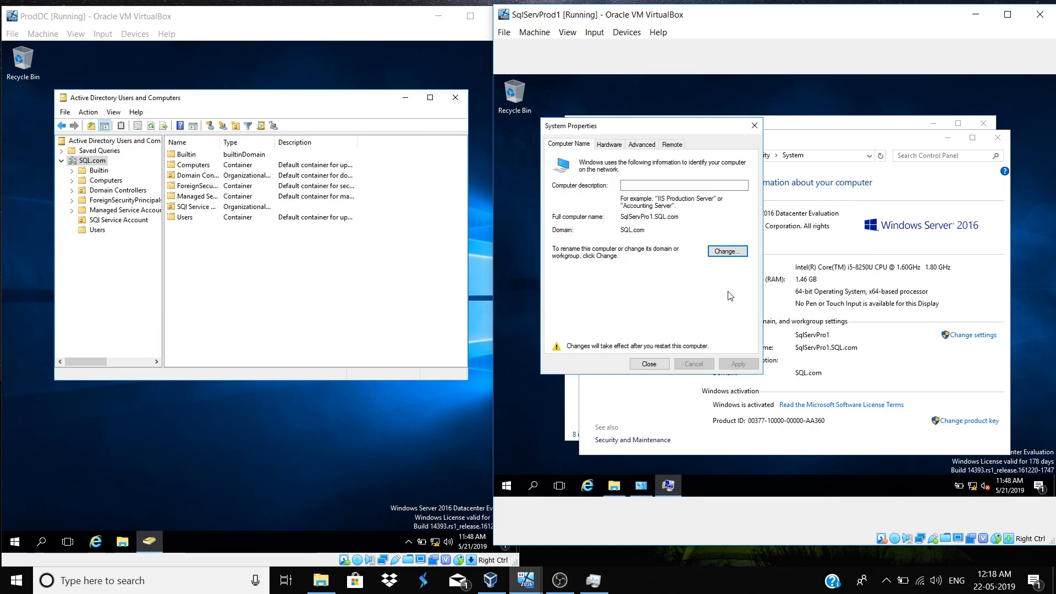
# Move SqlServPro1 to the APAC workgroup, close System Properties and restart now
pyautogui.click(721, 250)
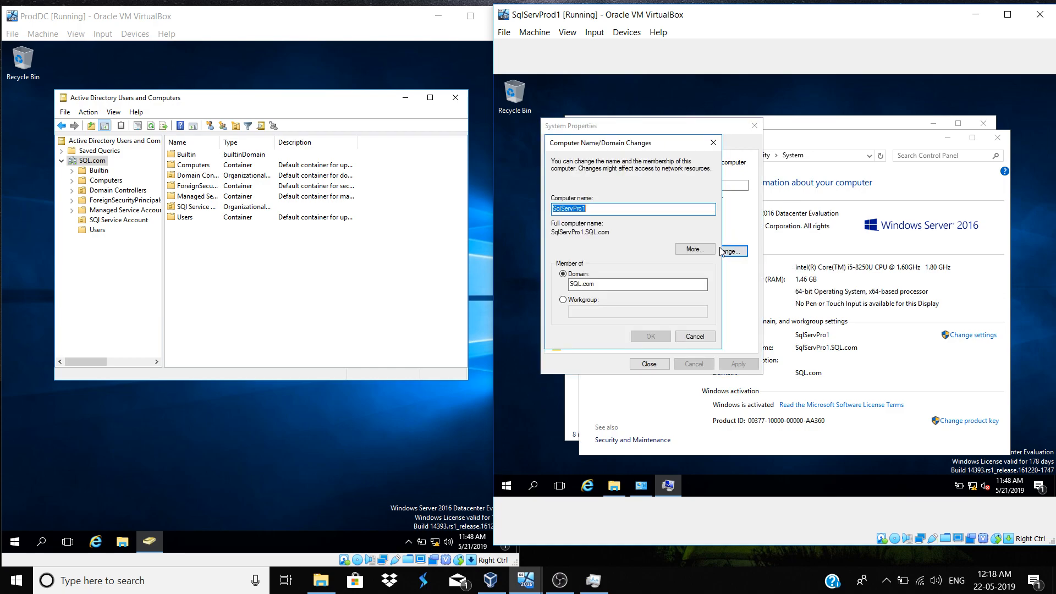
pyautogui.click(592, 300)
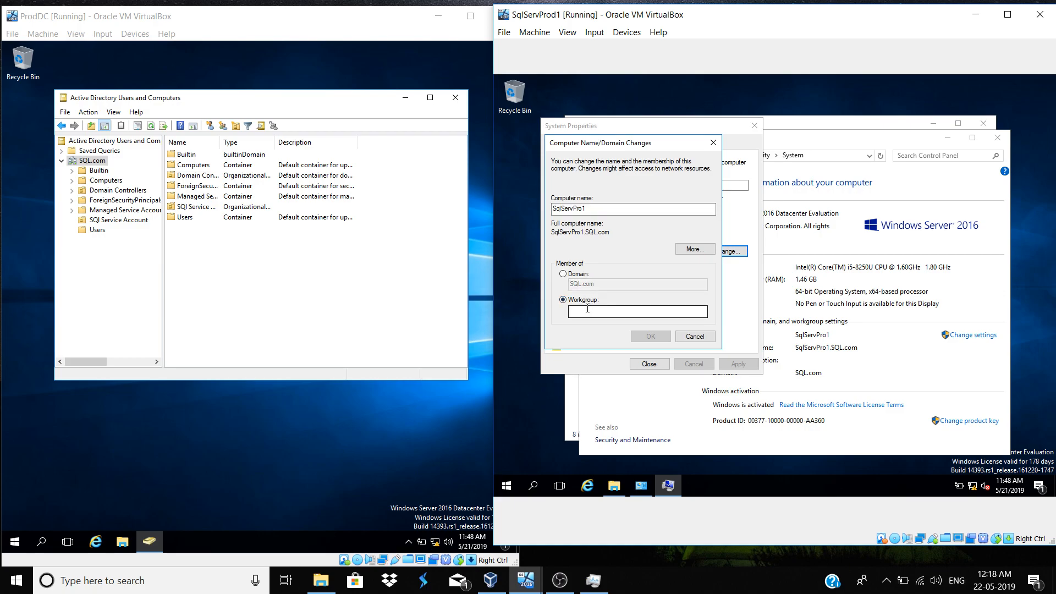
pyautogui.click(587, 311)
pyautogui.write('APAC')
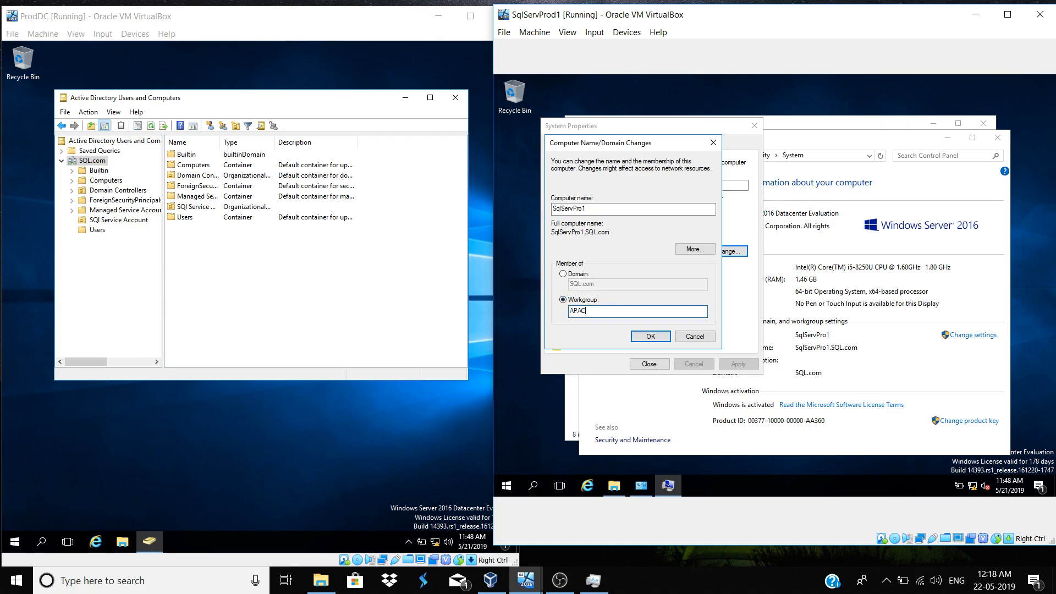
pyautogui.click(663, 337)
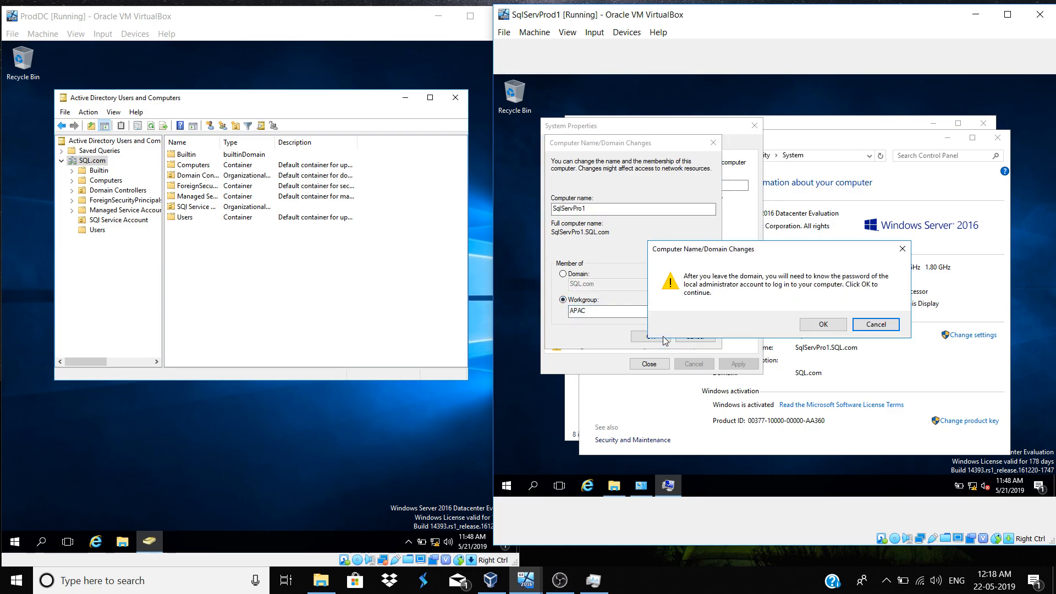
pyautogui.click(813, 328)
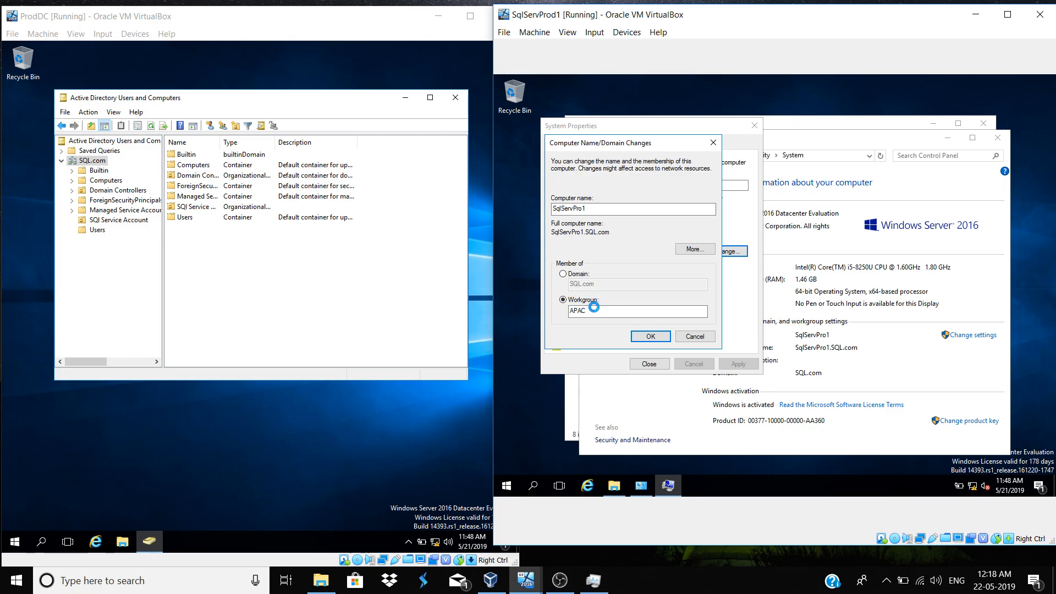
pyautogui.click(822, 322)
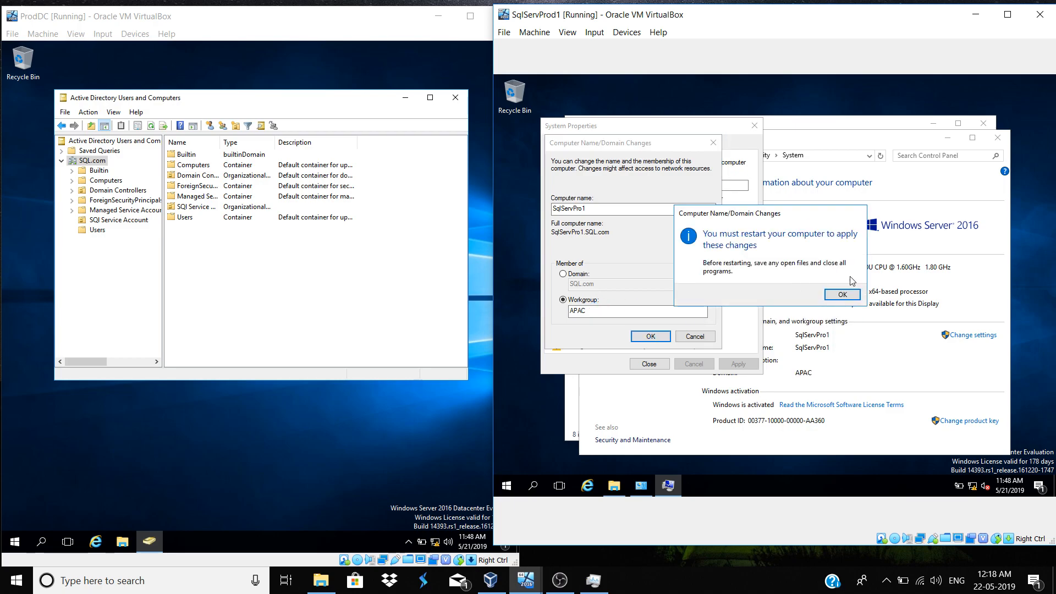
pyautogui.click(847, 297)
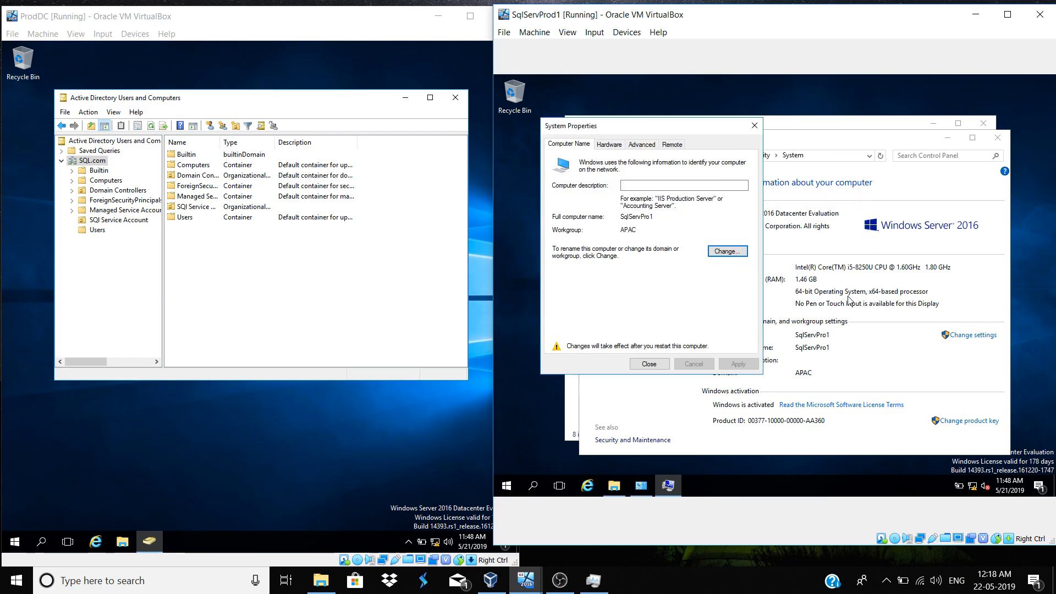
pyautogui.click(649, 363)
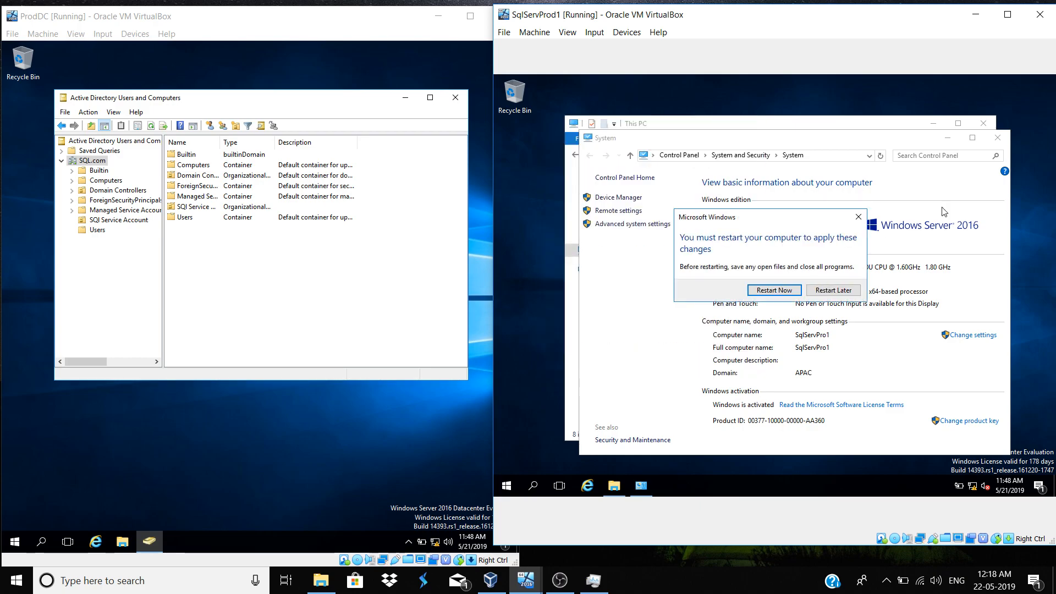
pyautogui.click(773, 290)
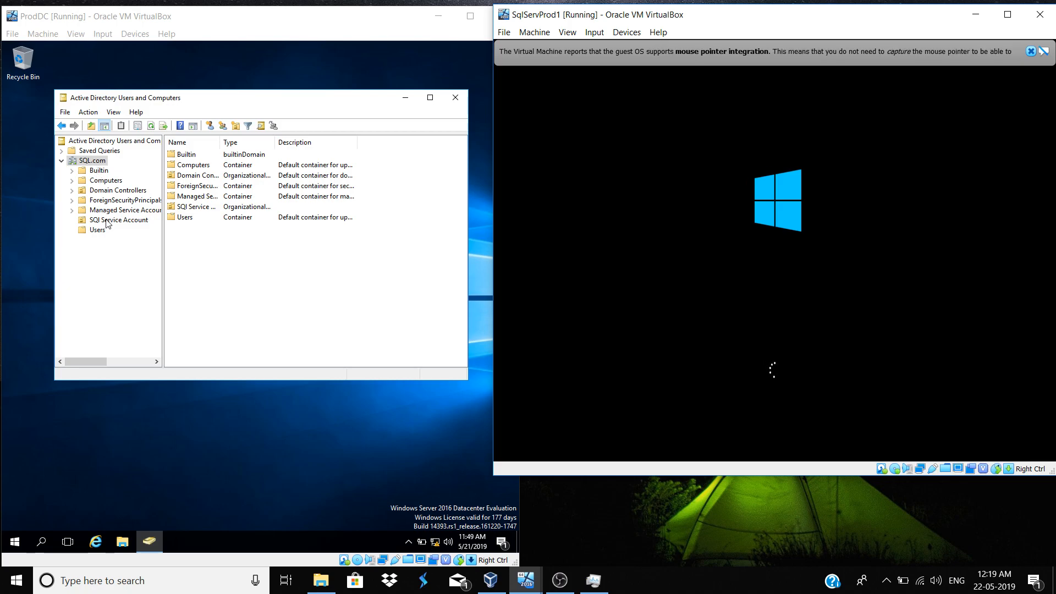
# Bring ProdDC forward and view the SQL.com domain's options without creating anything
pyautogui.click(95, 159)
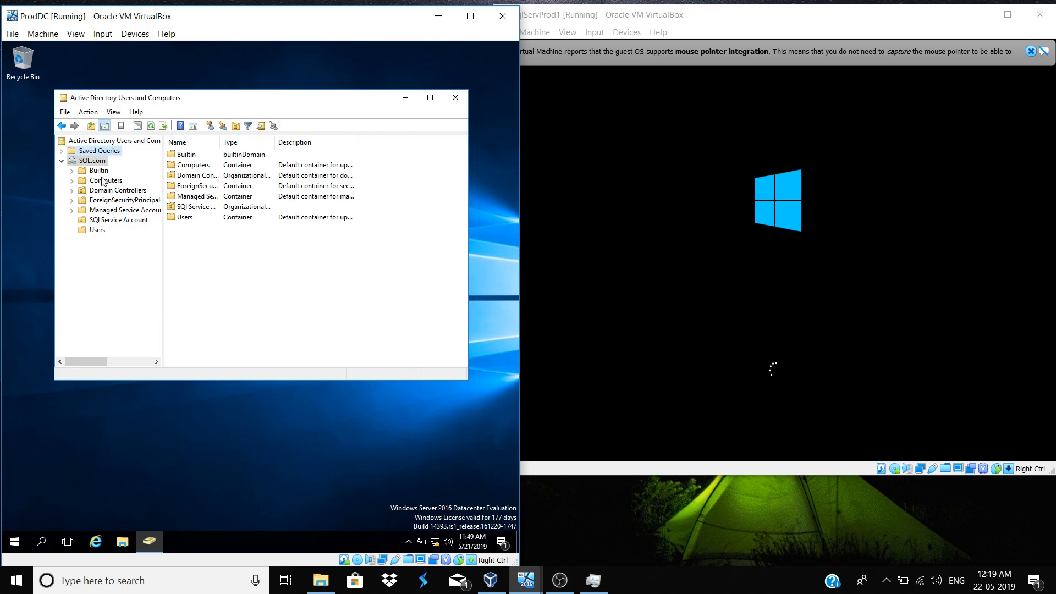
pyautogui.rightClick(94, 161)
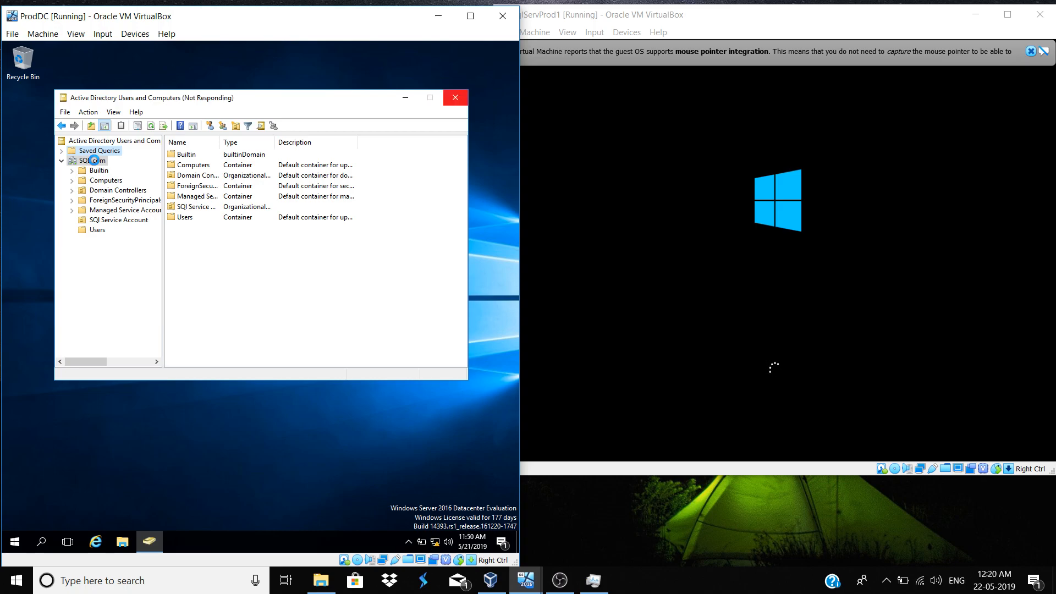
pyautogui.rightClick(96, 163)
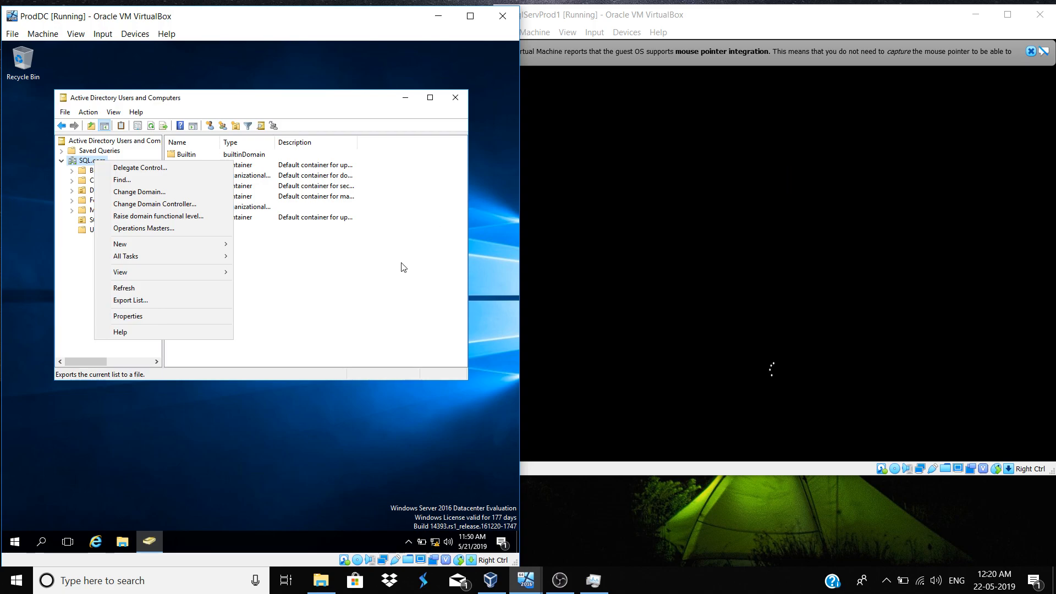
pyautogui.moveTo(183, 248)
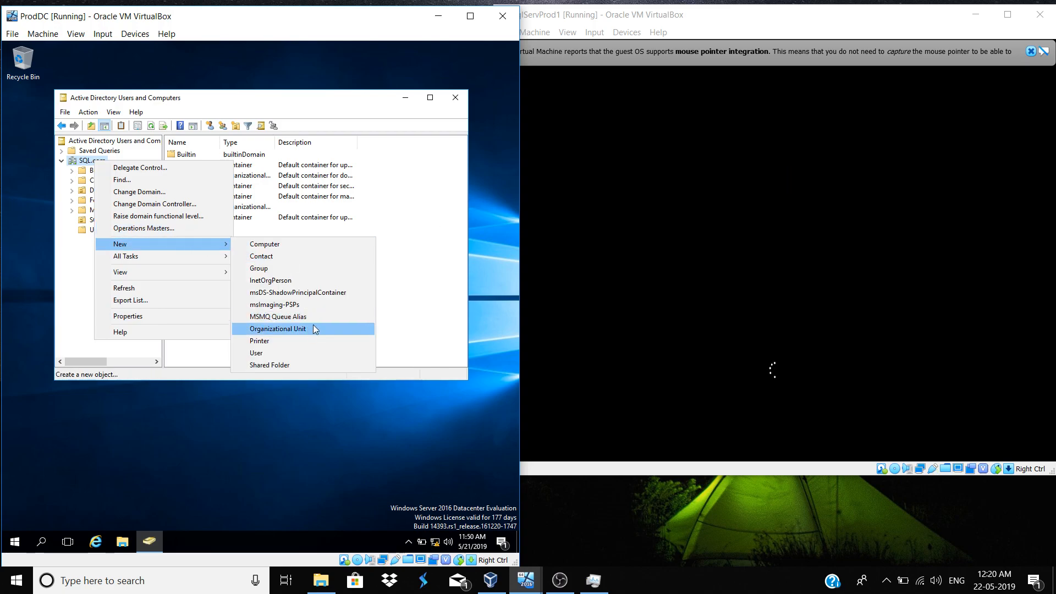
pyautogui.click(429, 277)
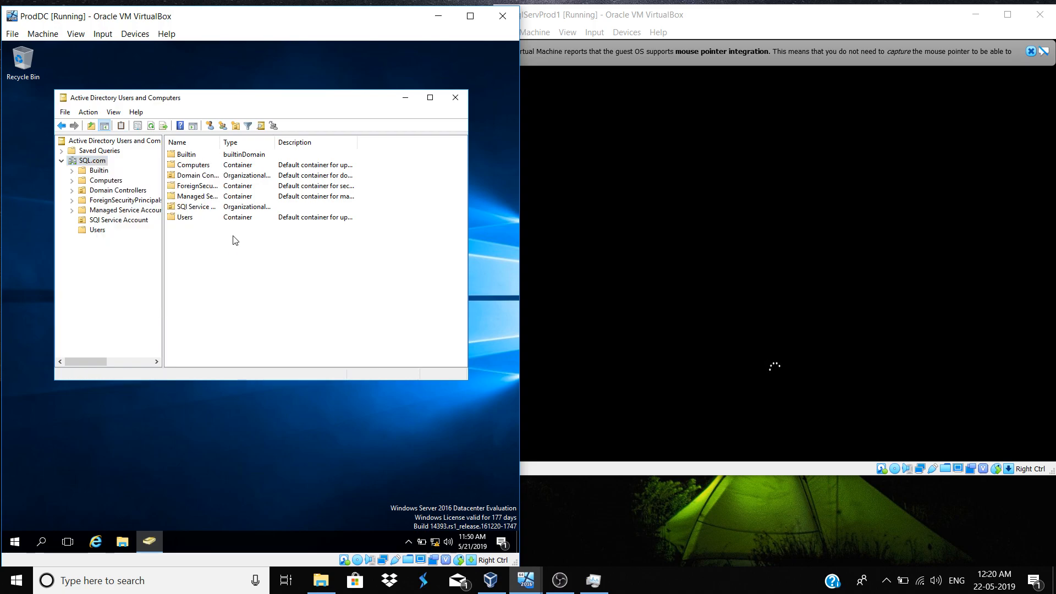
# List SSAS, SSIS, SSMS and SSRS in SQl Service Account and open its actions menu
pyautogui.click(108, 223)
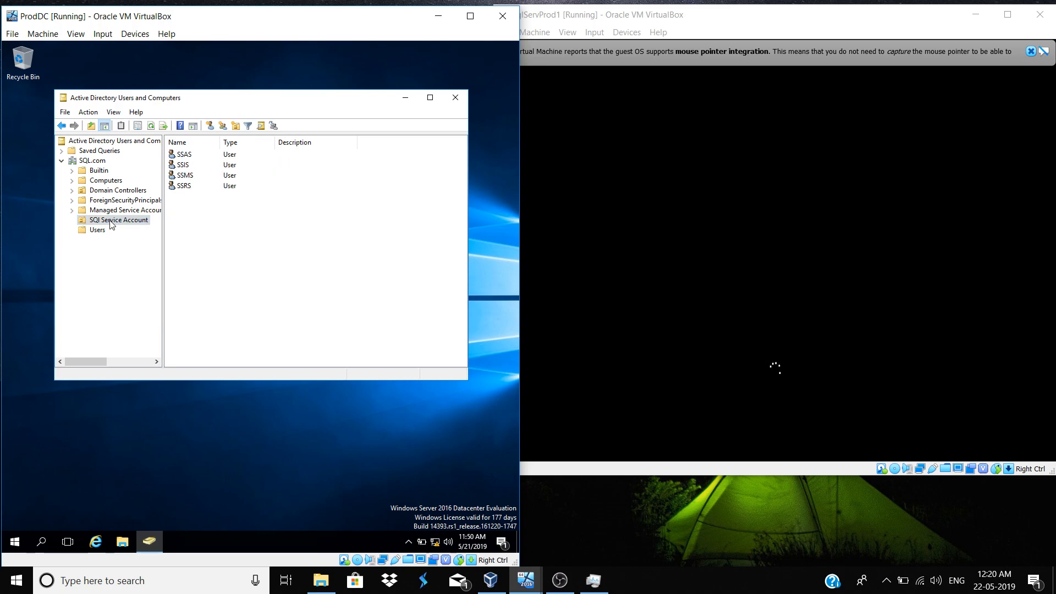
pyautogui.rightClick(110, 222)
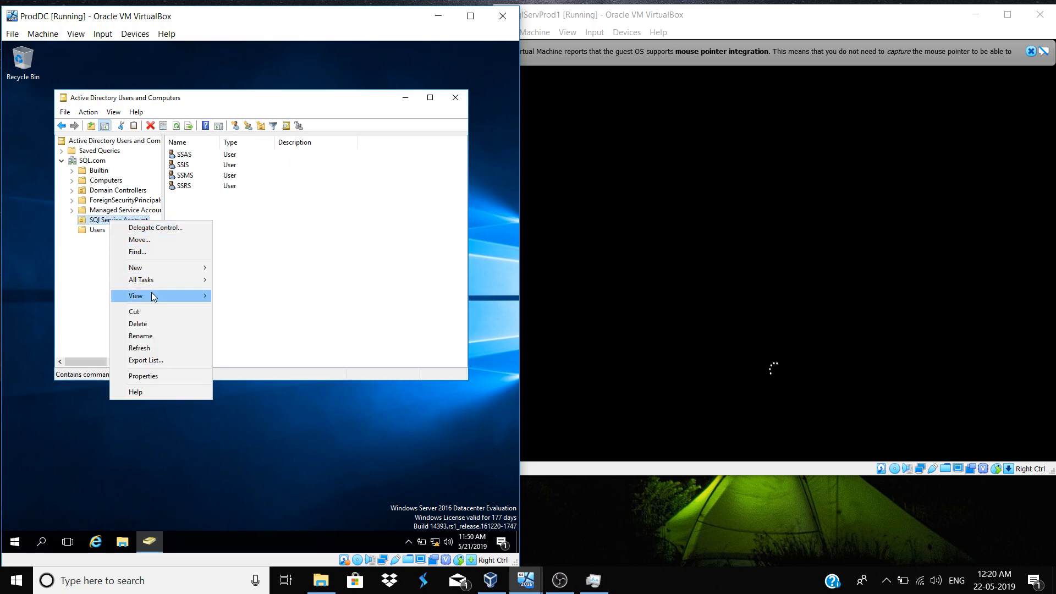
pyautogui.click(153, 336)
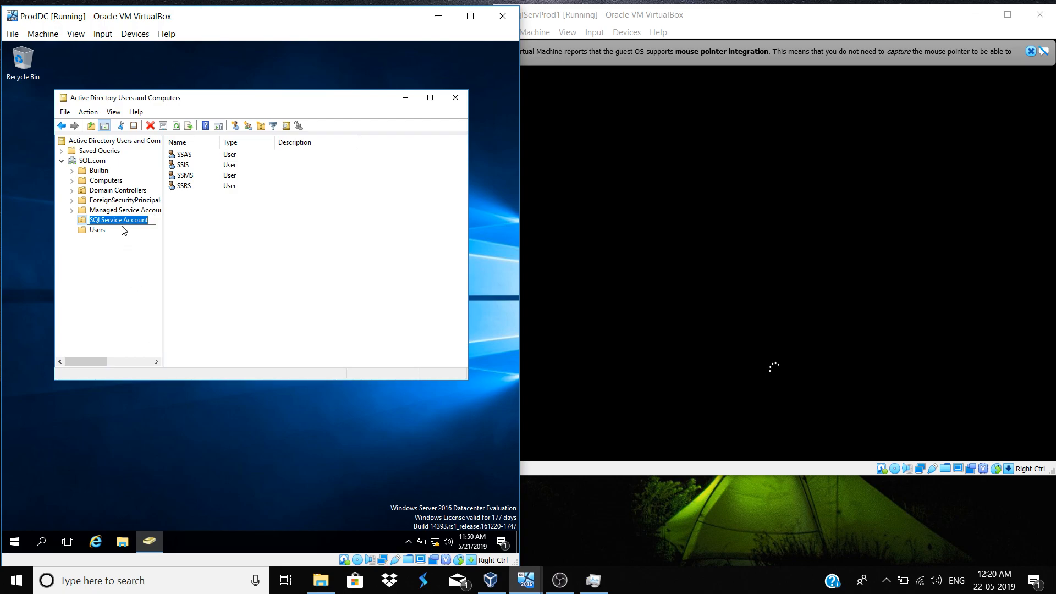
pyautogui.click(181, 229)
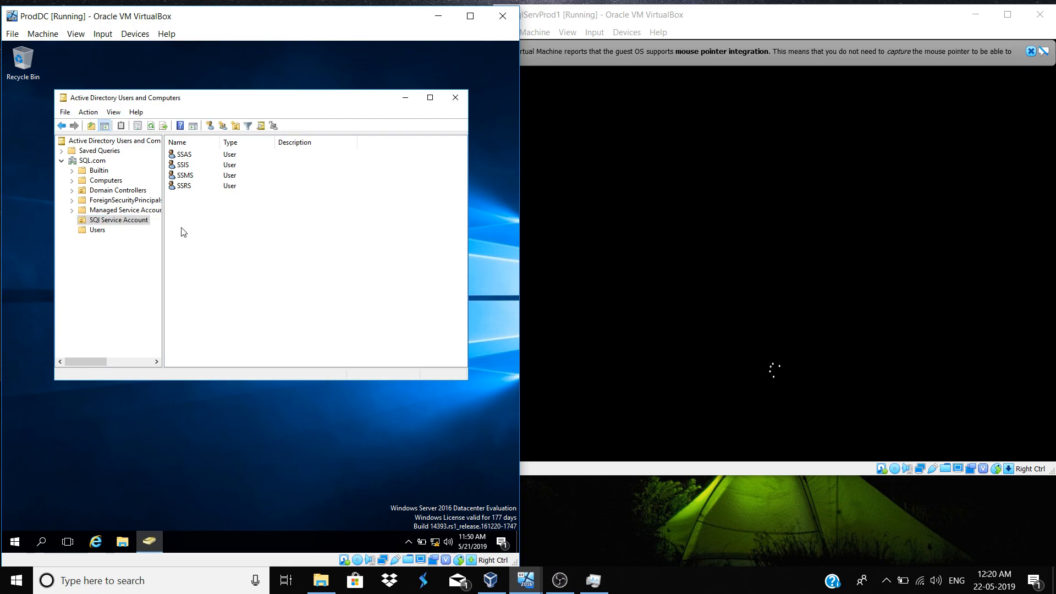
pyautogui.rightClick(126, 223)
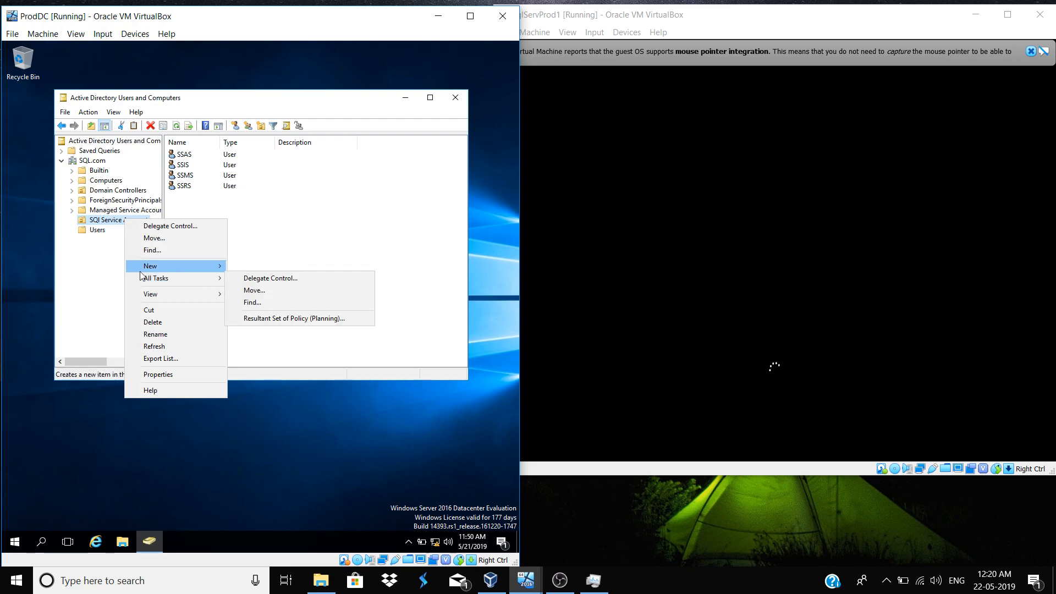
# Create a new user in SQl Service Account: first name 'example', last name 'e', logon 'example'
pyautogui.moveTo(142, 269)
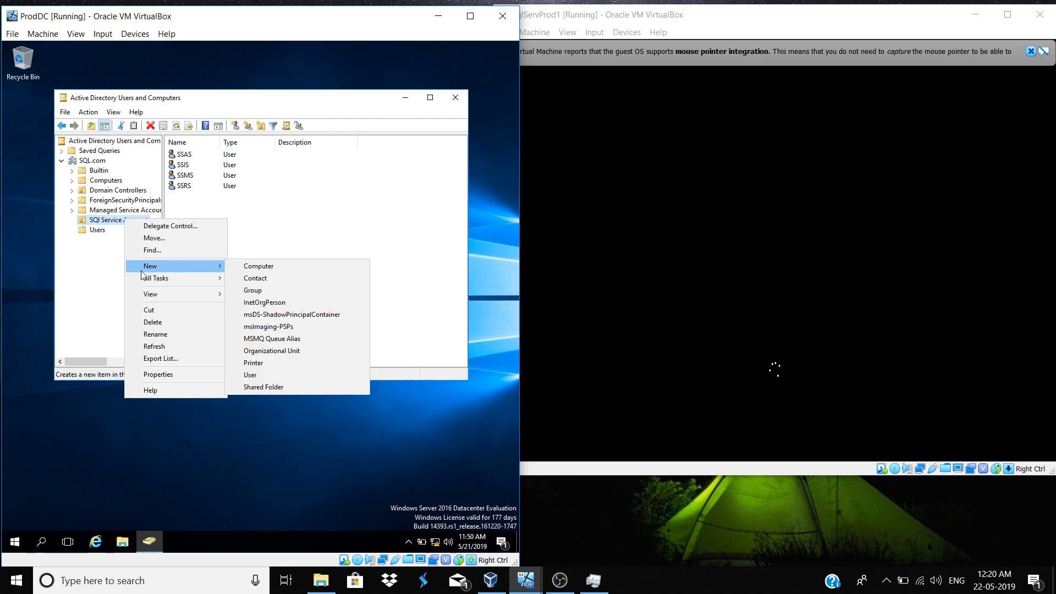
pyautogui.click(273, 375)
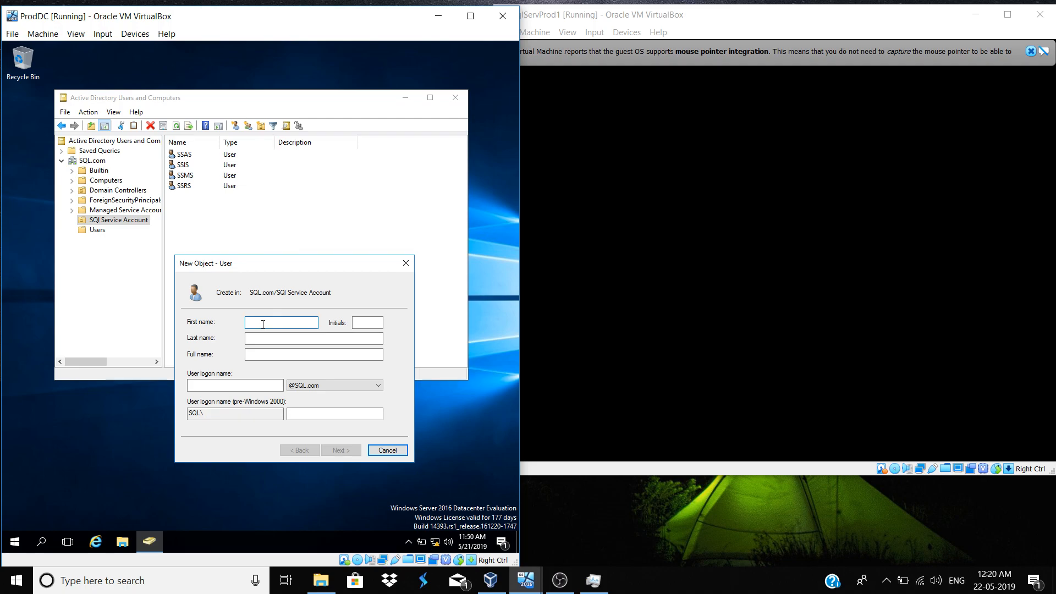
pyautogui.write('example')
pyautogui.press('Tab')
pyautogui.press('Tab')
pyautogui.write('e')
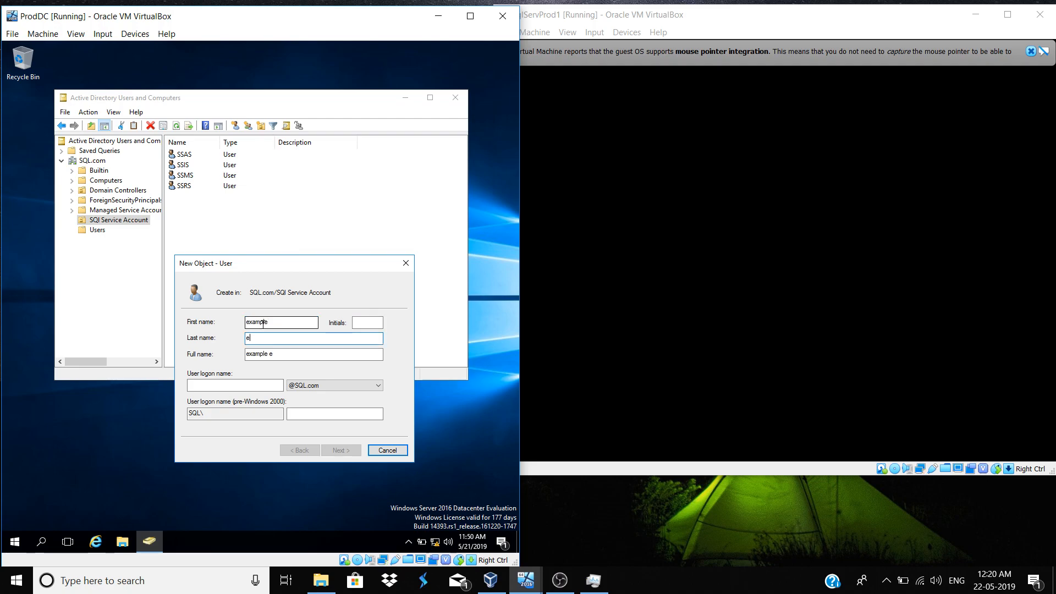
pyautogui.press('Tab')
pyautogui.press('Tab')
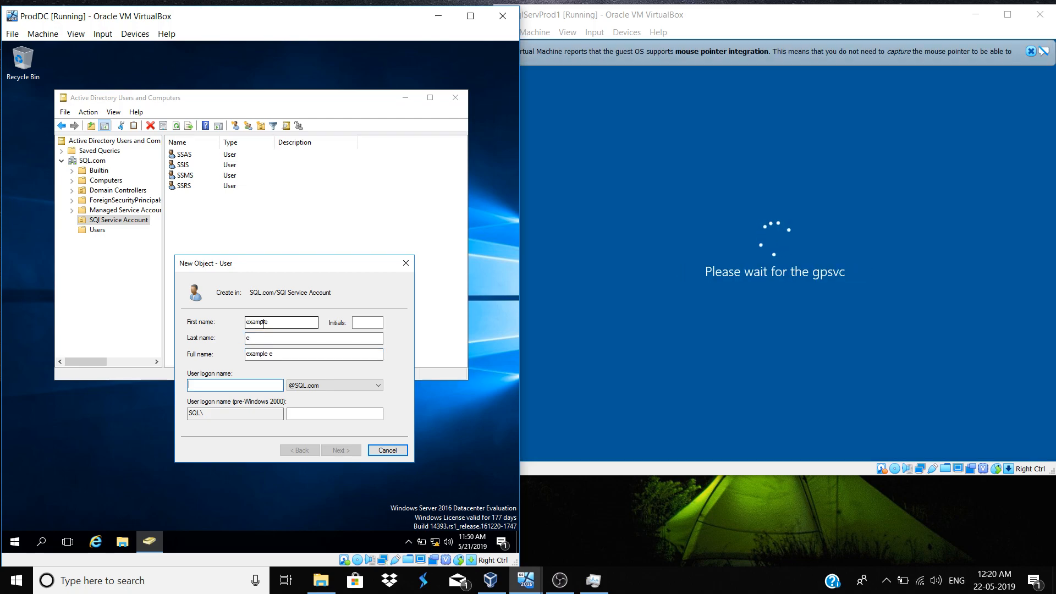
pyautogui.write('example')
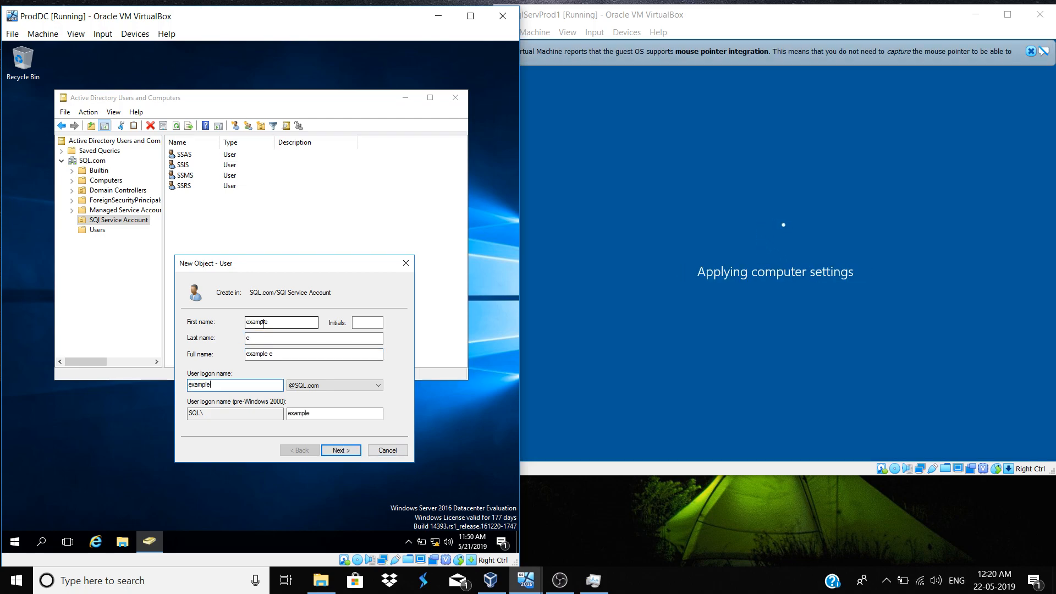
pyautogui.press('Tab')
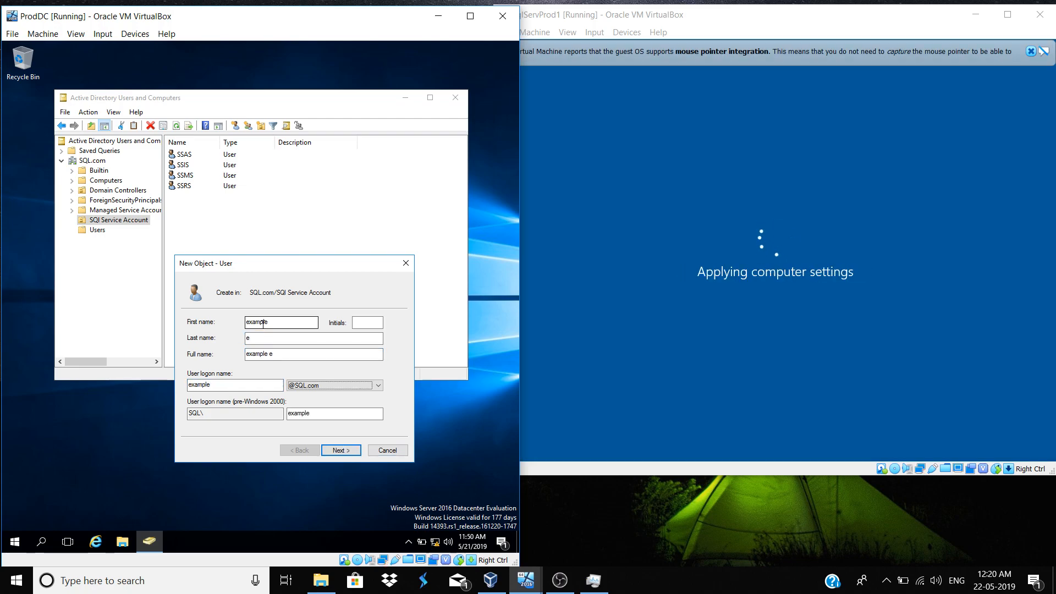
# Enter and confirm the new user's password on the password page
pyautogui.click(332, 452)
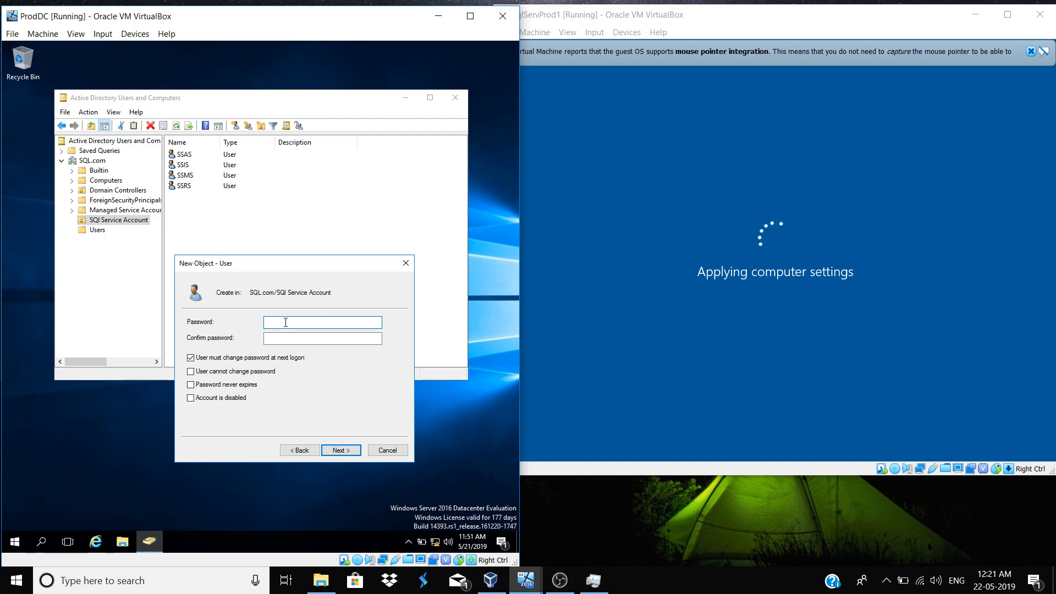
pyautogui.write('•••••••••')
pyautogui.press('Tab')
pyautogui.write('•••••••••')
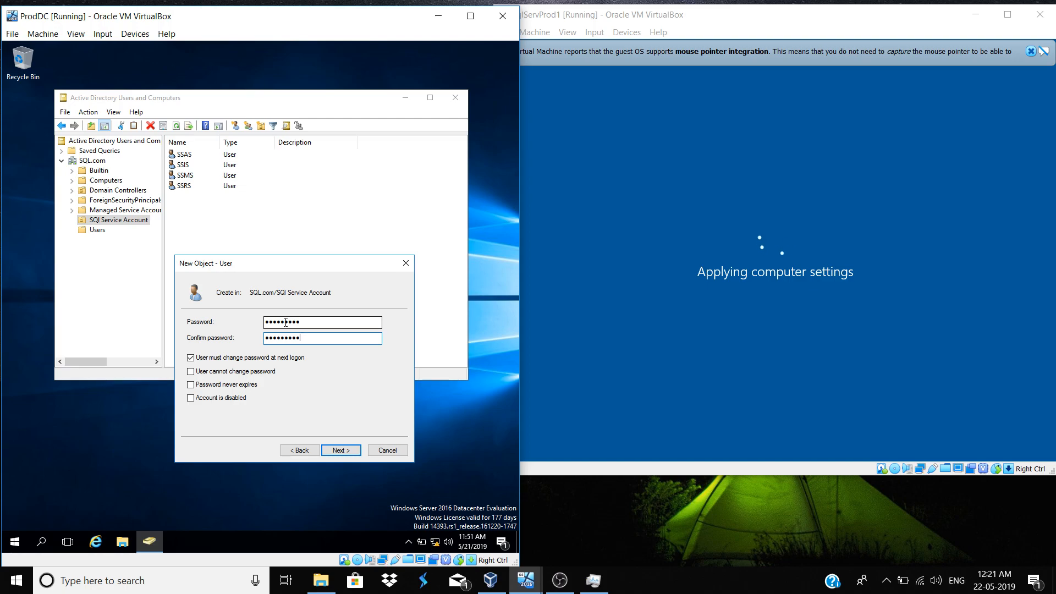
pyautogui.hotkey('shift', 'Tab')
pyautogui.write('••••')
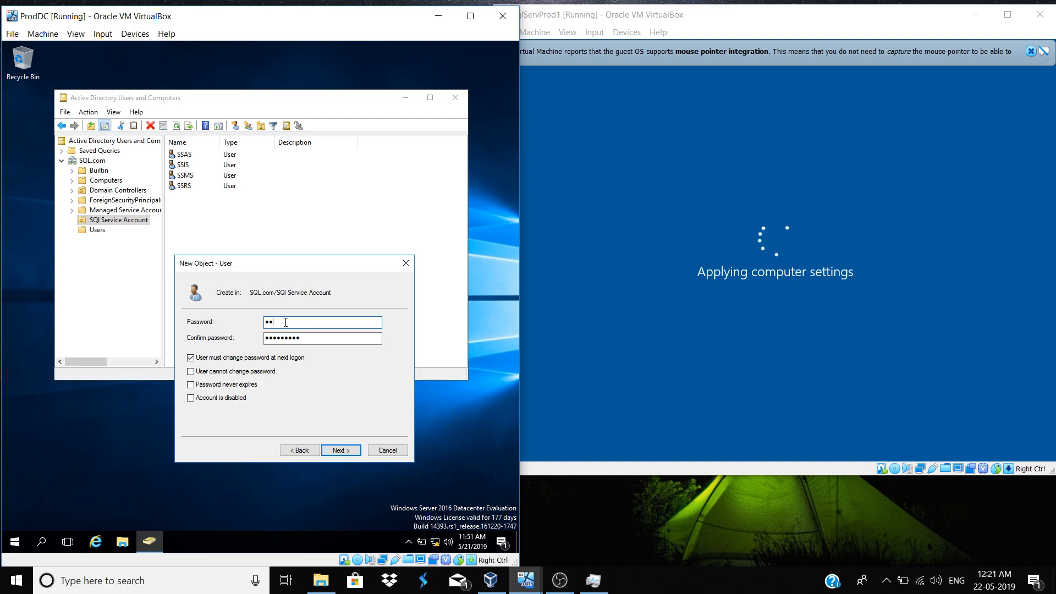
pyautogui.write('•••••')
pyautogui.press('Tab')
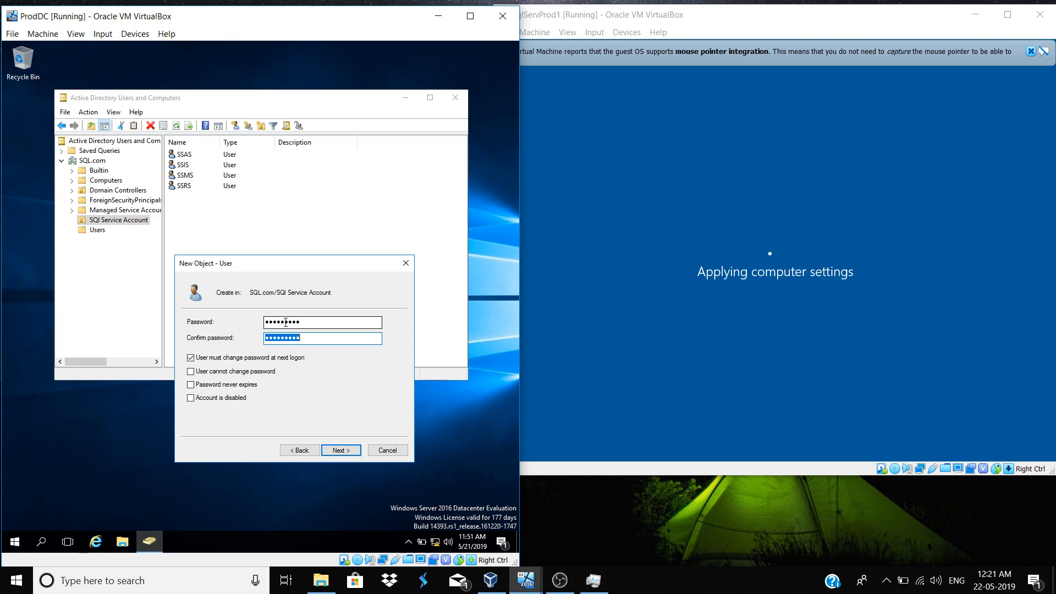
# Clear 'must change at next logon', tick 'cannot change' and 'never expires', then create the user
pyautogui.click(200, 359)
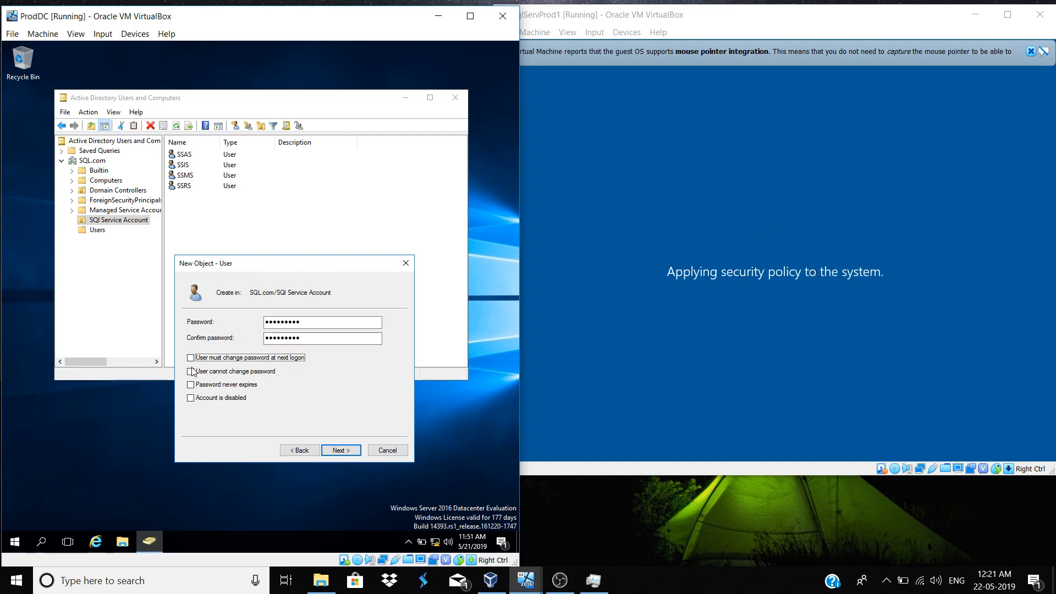
pyautogui.click(193, 373)
pyautogui.click(190, 385)
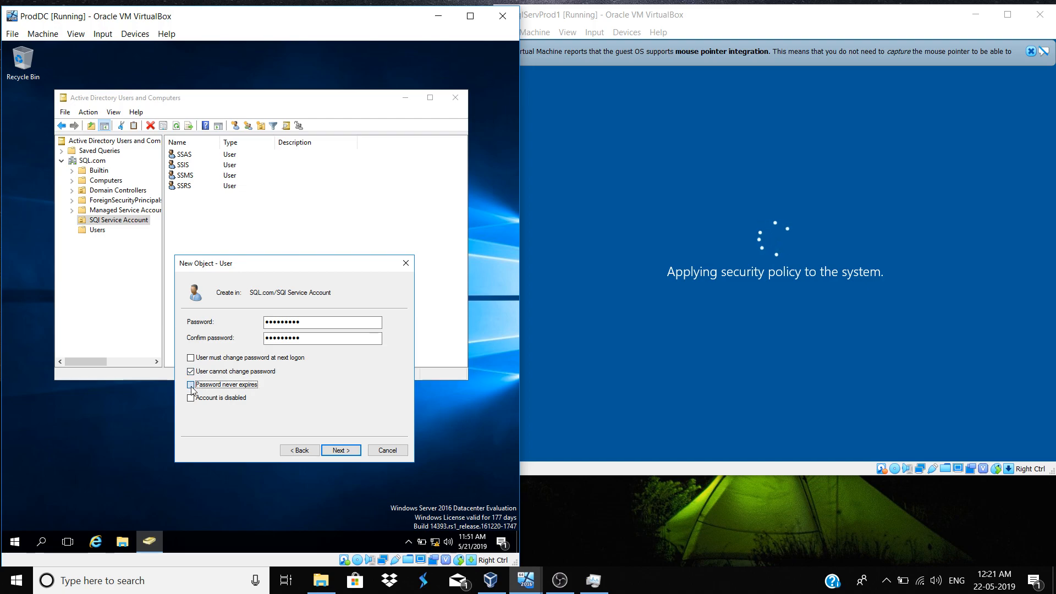
pyautogui.click(332, 452)
pyautogui.click(339, 451)
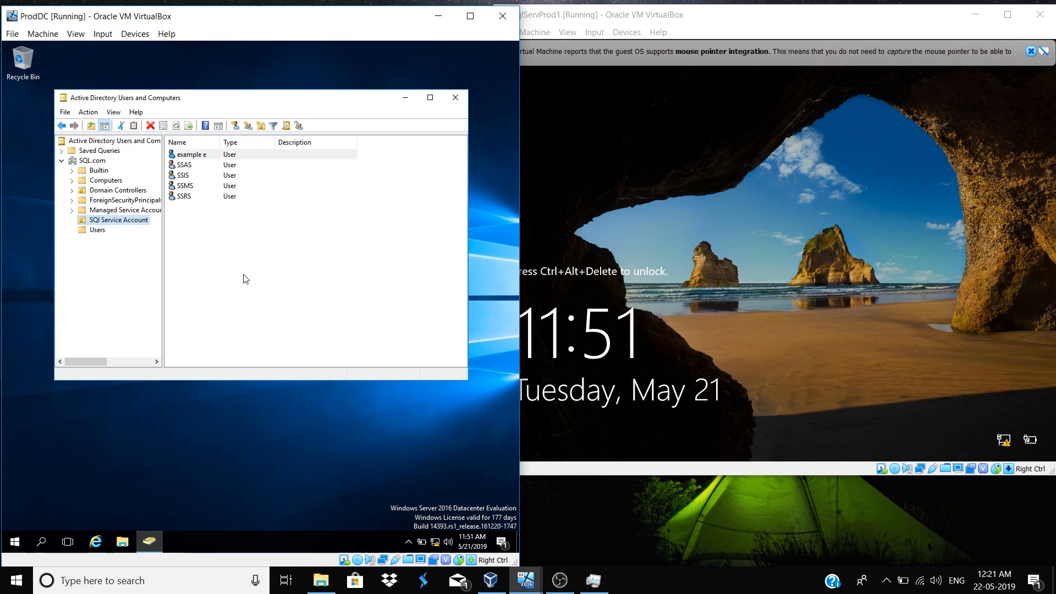
# Check user example e in SQl Service Account, view the Users container, then switch to SqlServProd1
pyautogui.click(200, 157)
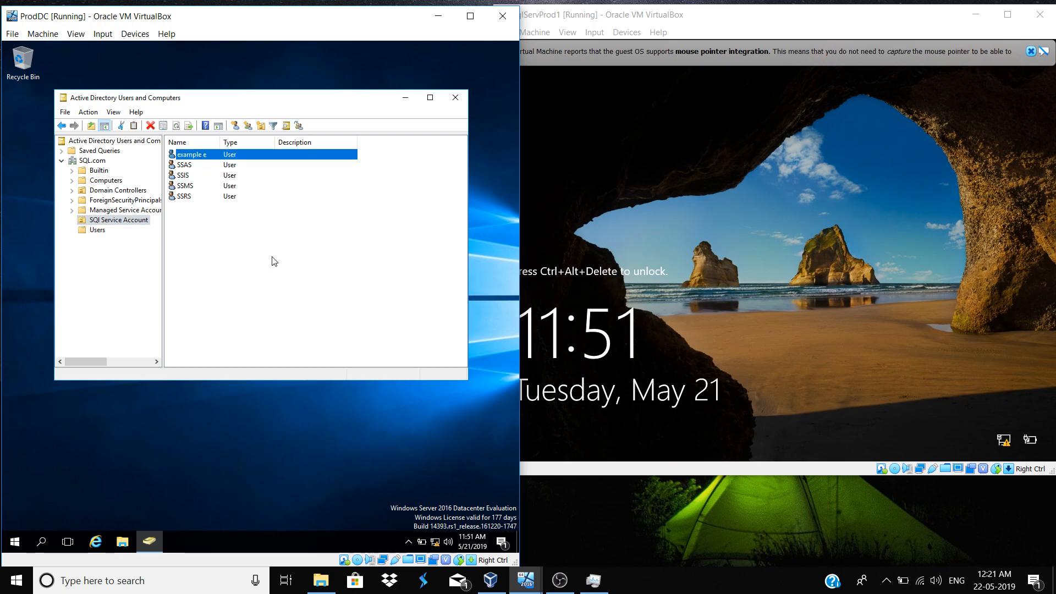
pyautogui.click(187, 212)
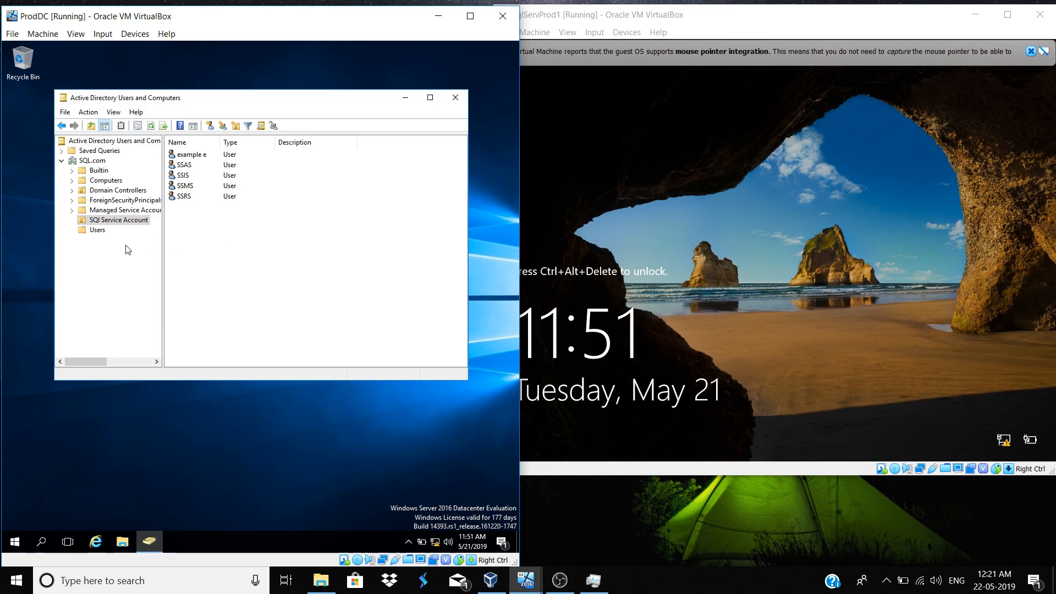
pyautogui.click(103, 231)
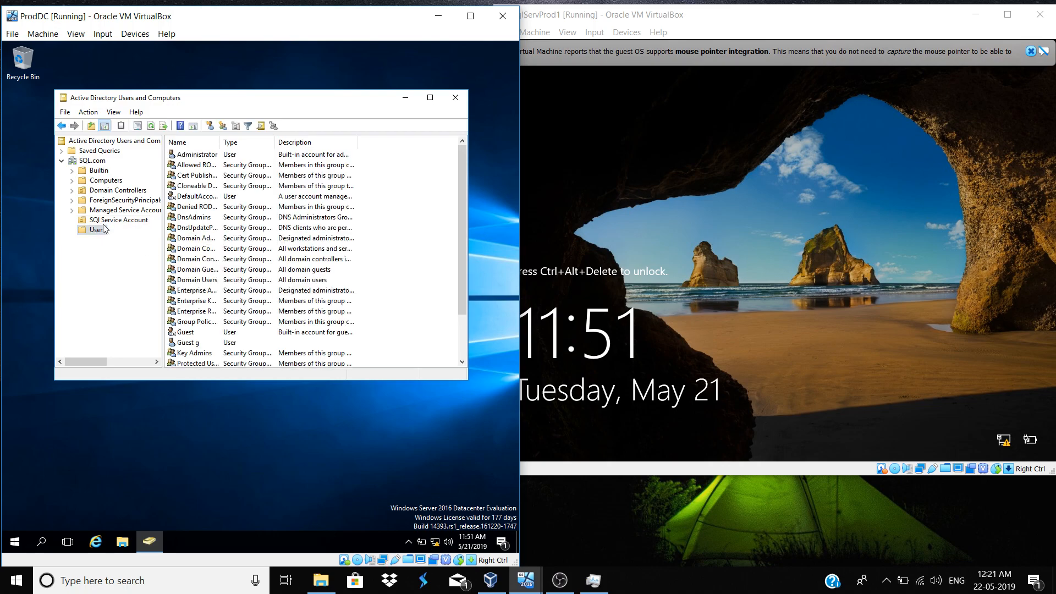
pyautogui.click(727, 250)
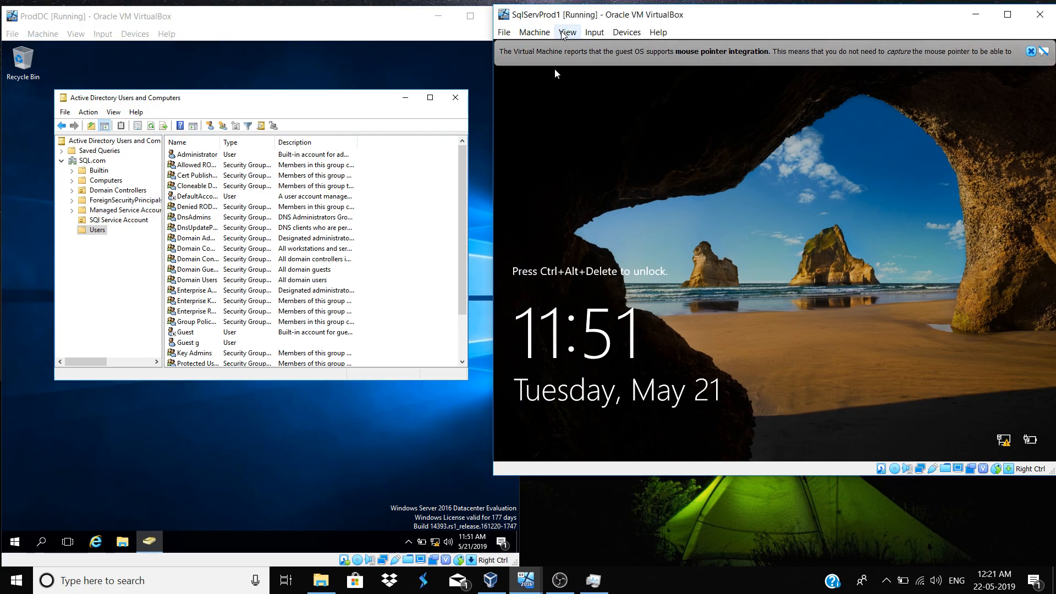
# Send Ctrl-Alt-Del to SqlServProd1, minimize ProdDC, maximize SqlServProd1 and dismiss the notice bar
pyautogui.click(585, 36)
pyautogui.moveTo(599, 48)
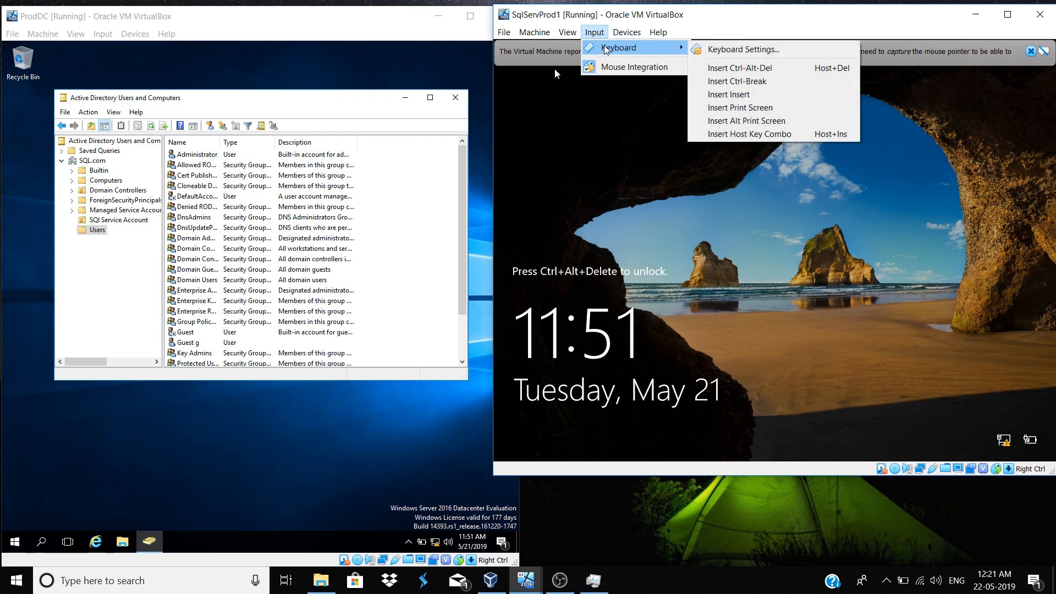
pyautogui.click(736, 68)
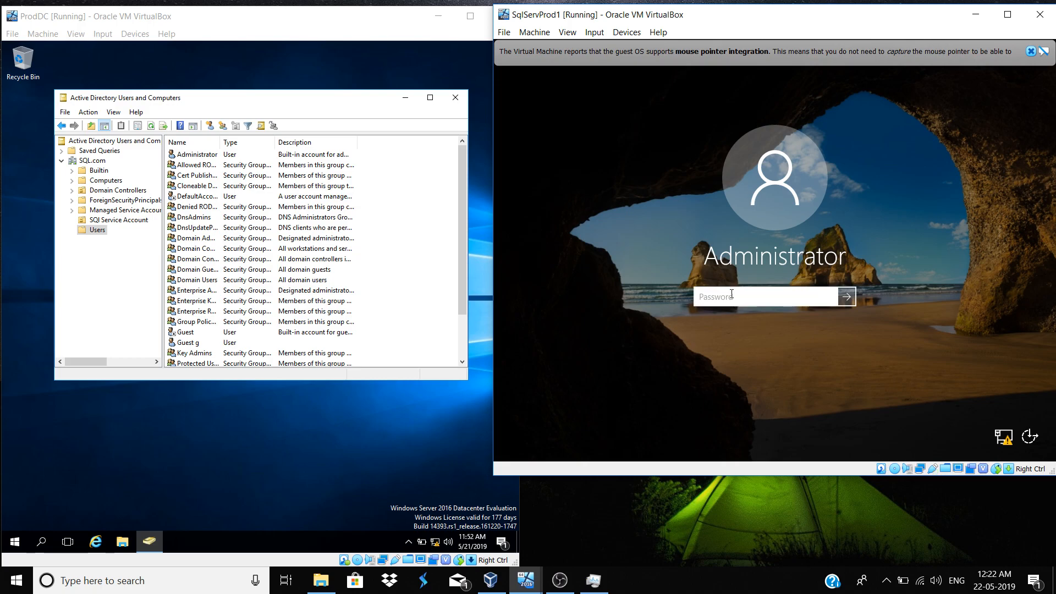
pyautogui.click(441, 23)
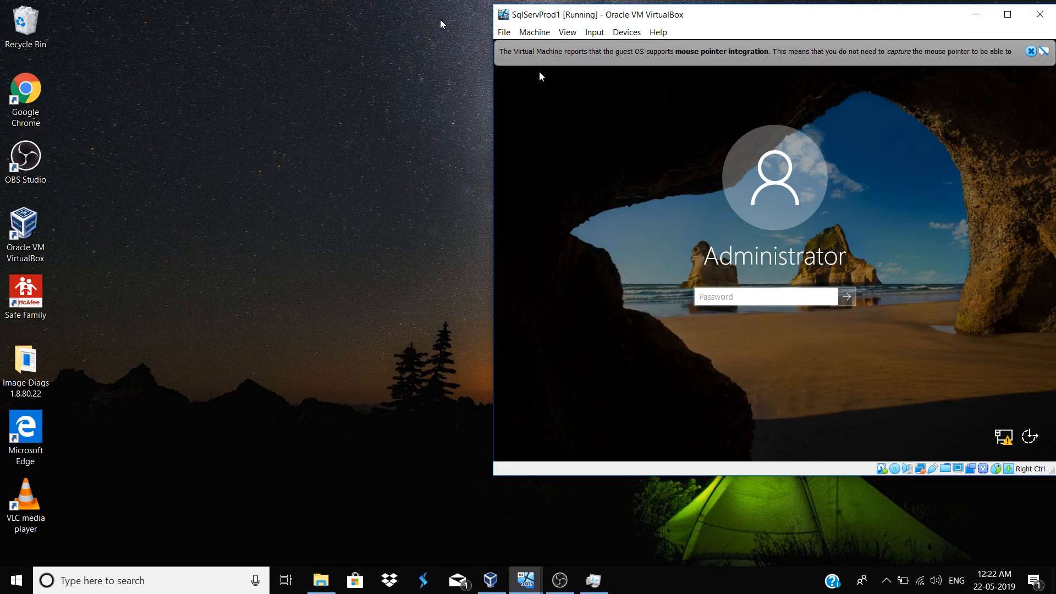
pyautogui.doubleClick(762, 21)
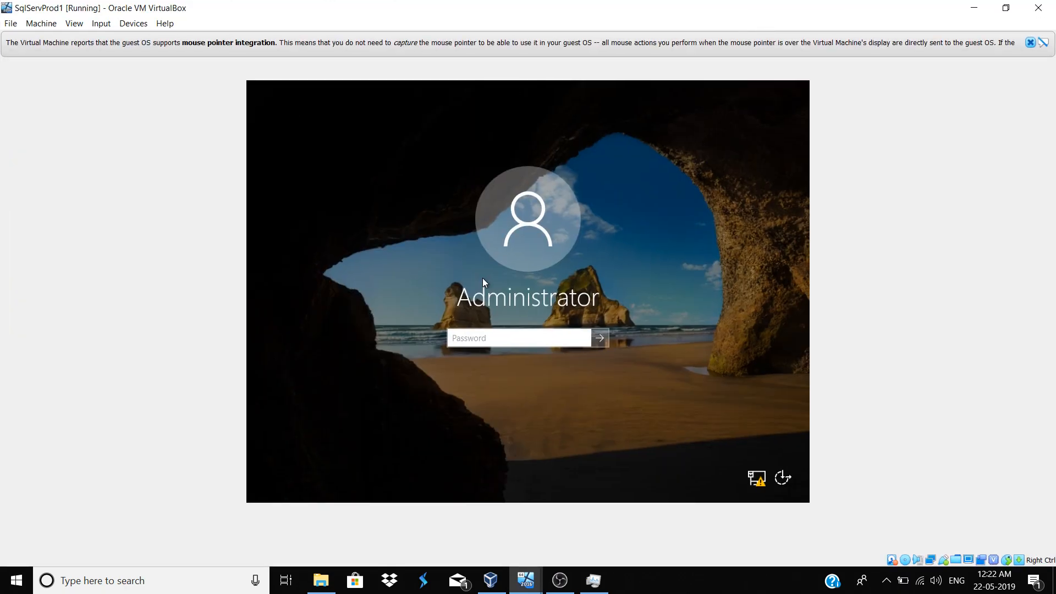
pyautogui.click(1030, 43)
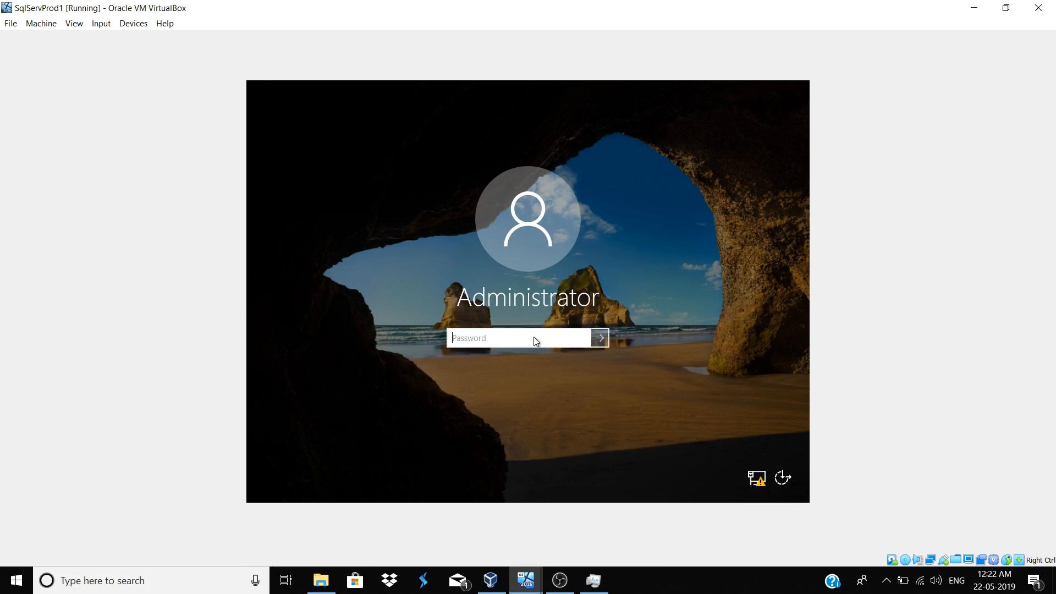
# Sign in to SqlServProd1 with the Administrator password
pyautogui.write('******')
pyautogui.press('BackSpace')
pyautogui.press('BackSpace')
pyautogui.press('BackSpace')
pyautogui.press('BackSpace')
pyautogui.press('BackSpace')
pyautogui.press('BackSpace')
pyautogui.write('************')
pyautogui.press('Return')
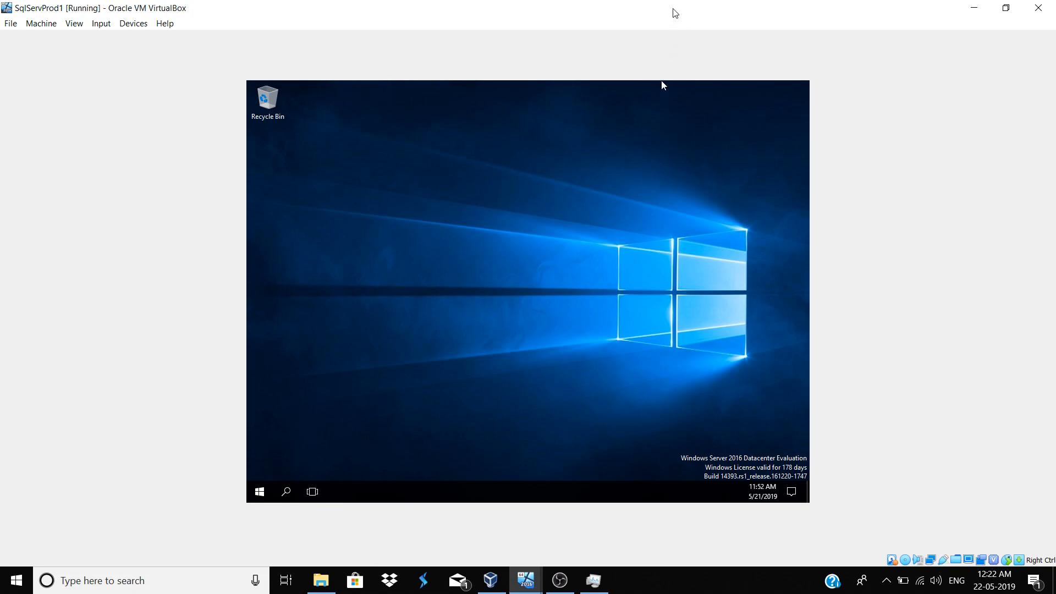
# Open This PC's Properties from File Explorer to view SqlServProd1's System page
pyautogui.click(1006, 8)
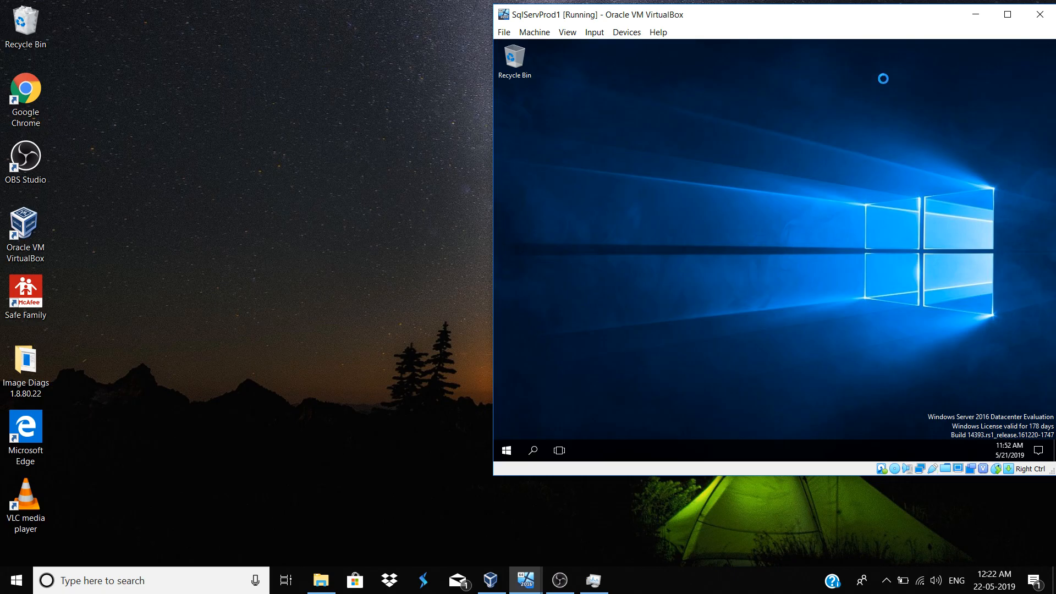
pyautogui.click(997, 22)
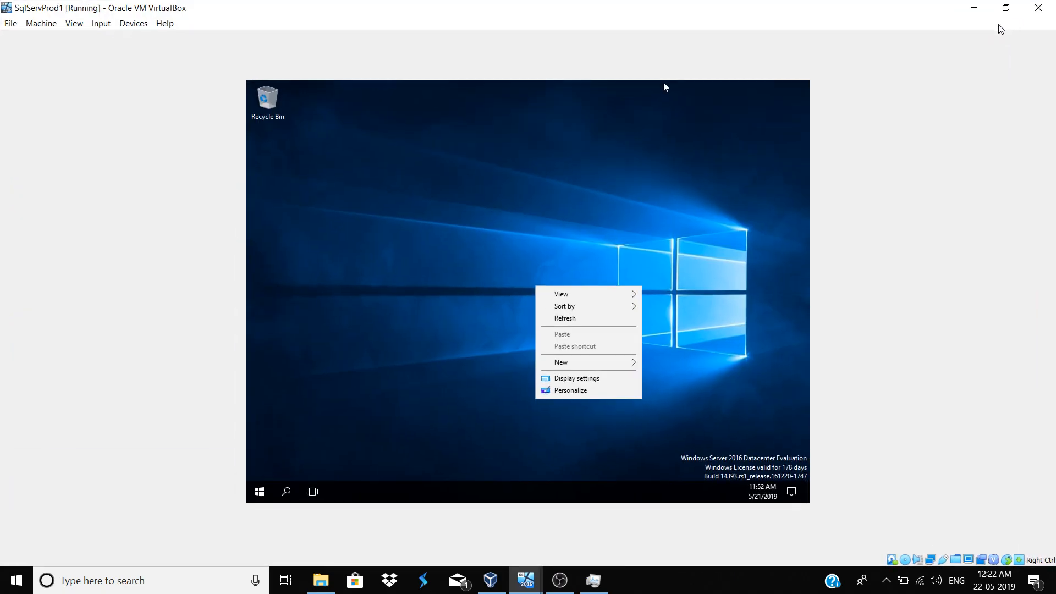
pyautogui.click(584, 319)
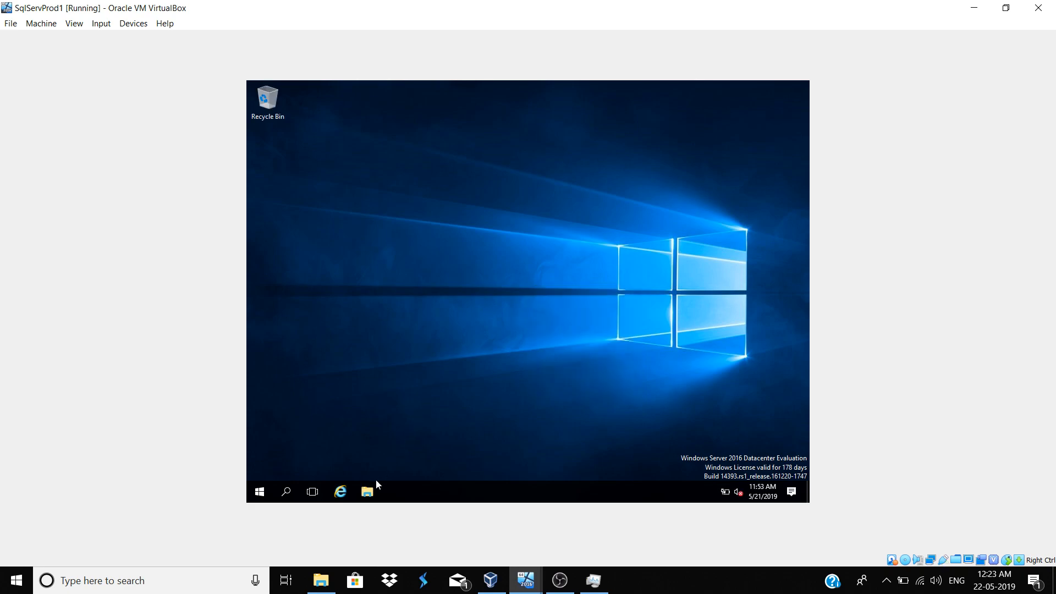
pyautogui.click(369, 492)
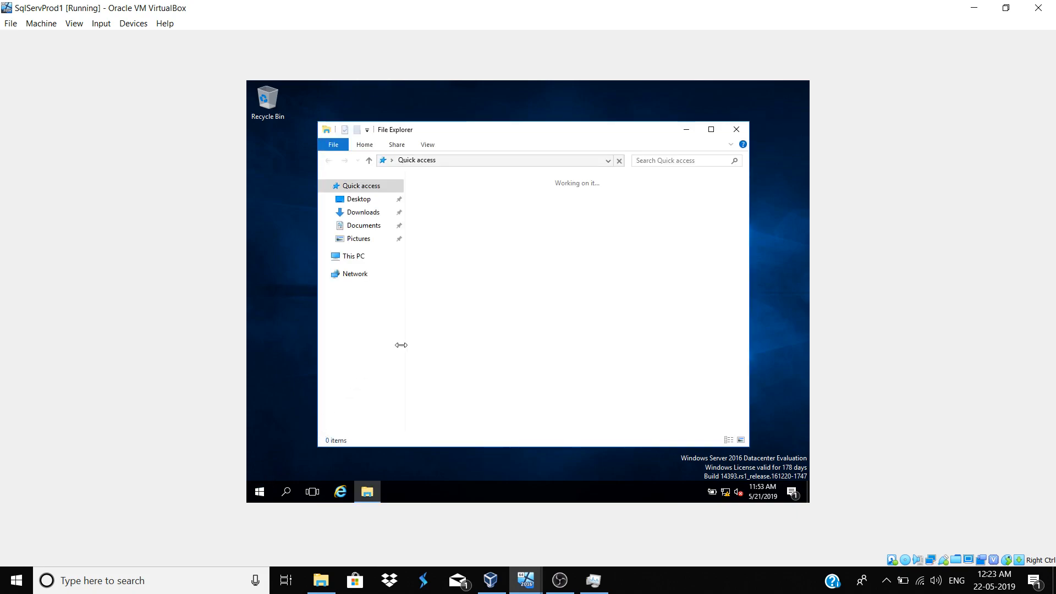
pyautogui.moveTo(317, 346); pyautogui.dragTo(359, 346)
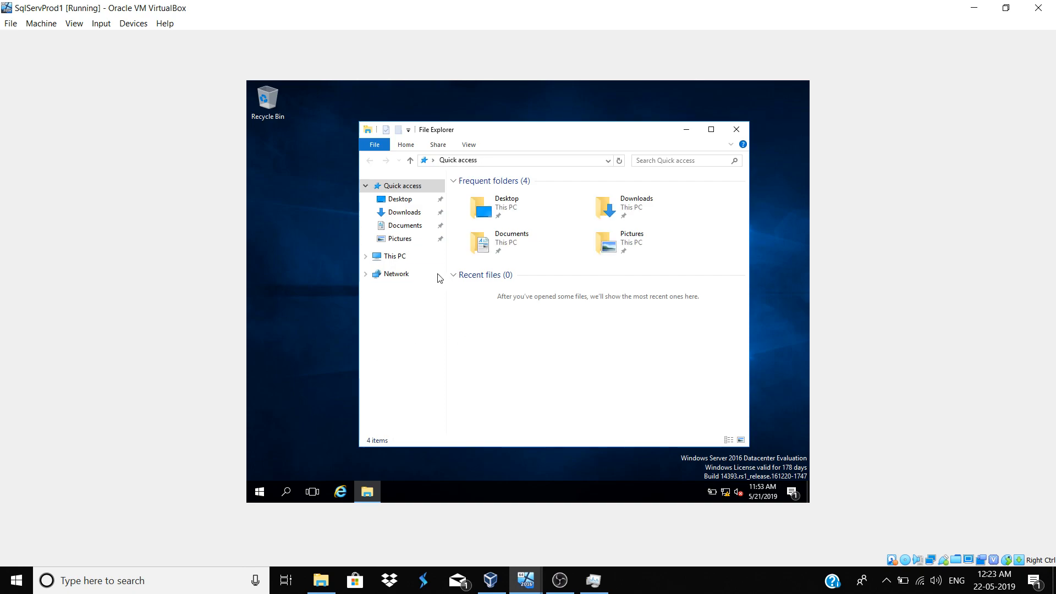
pyautogui.click(403, 256)
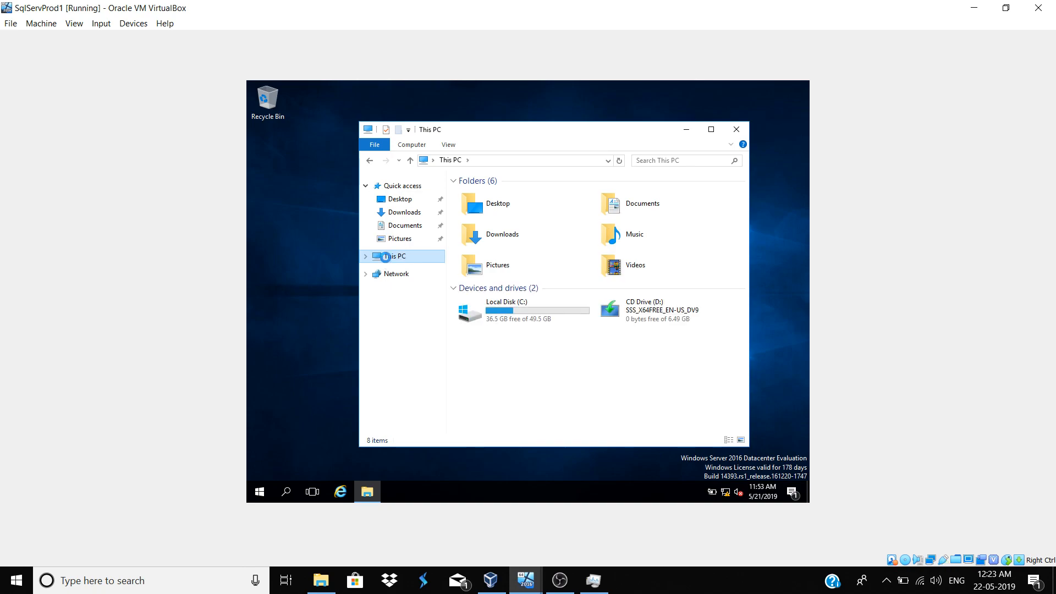
pyautogui.rightClick(386, 259)
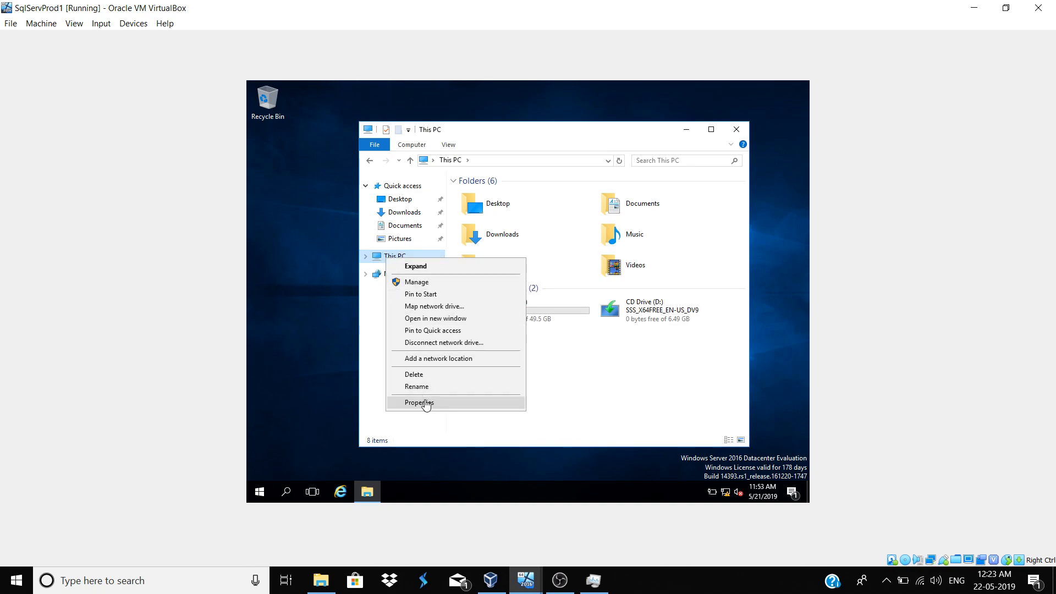
pyautogui.click(428, 403)
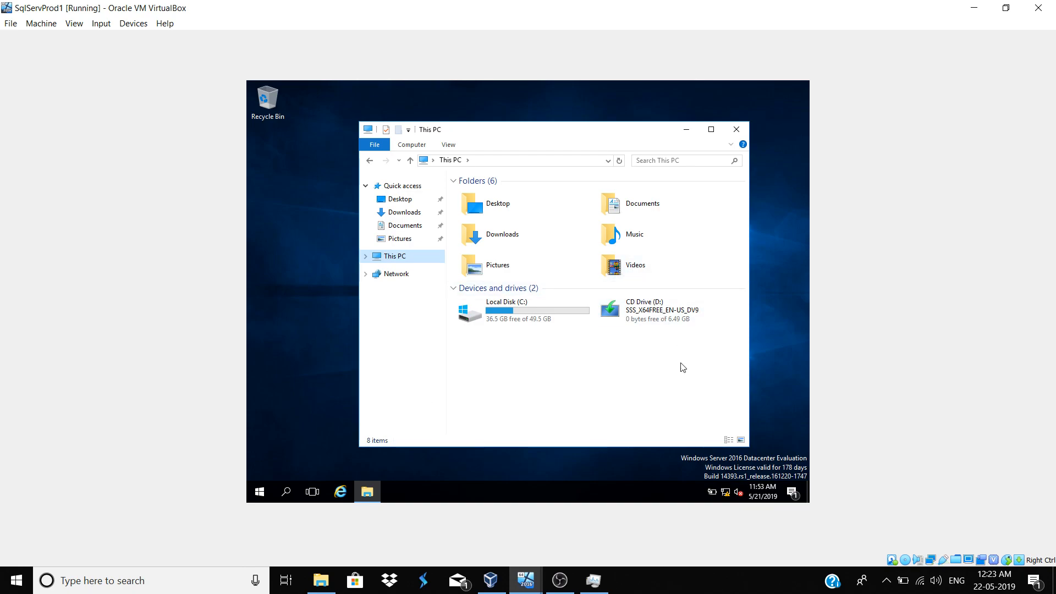
pyautogui.click(387, 276)
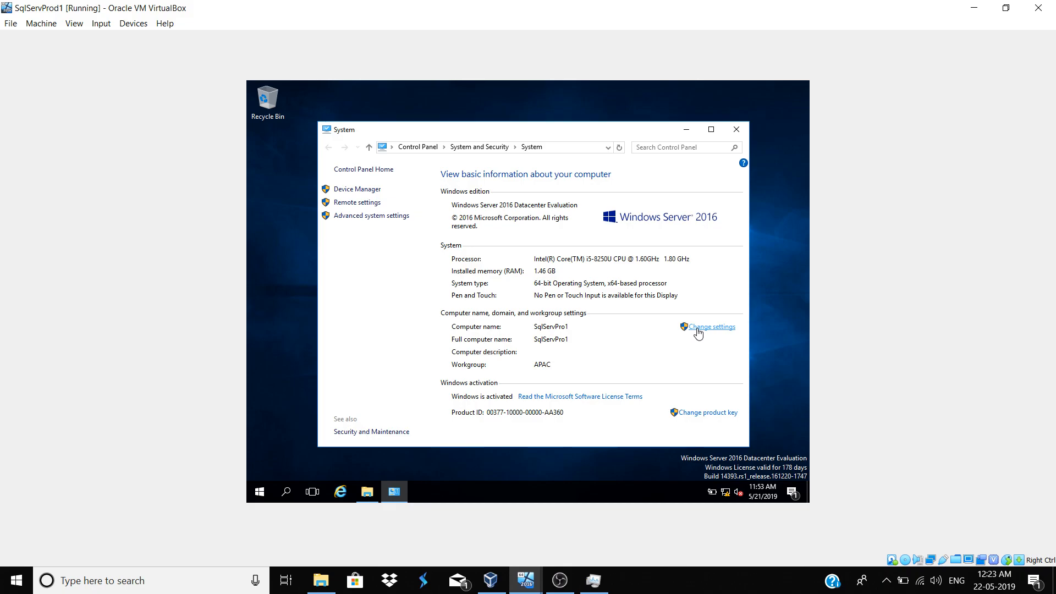
# Change the computer's membership from workgroup to domain SQL and confirm
pyautogui.click(698, 333)
pyautogui.click(501, 287)
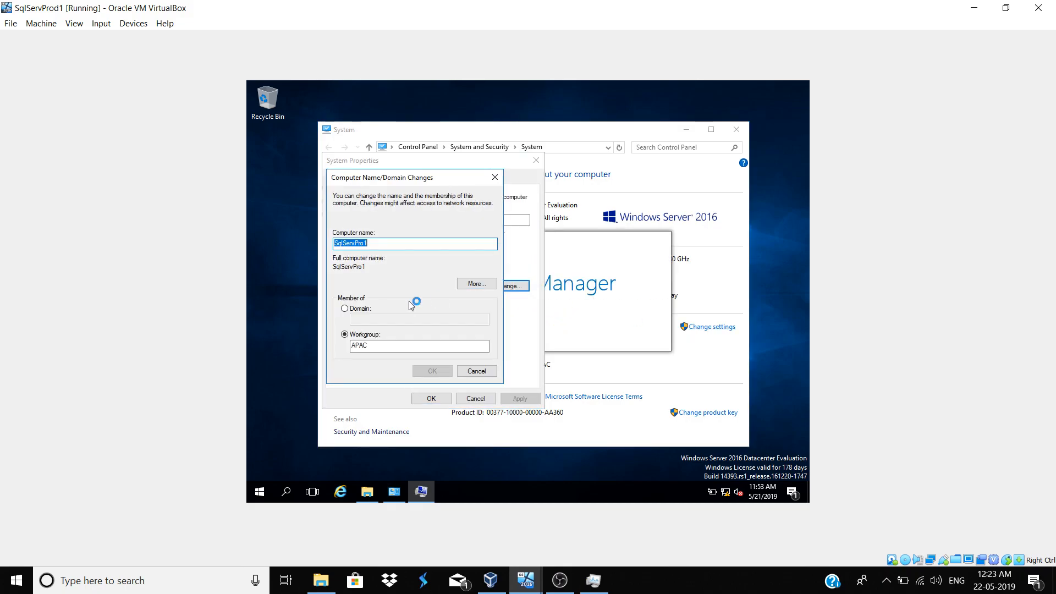
pyautogui.click(358, 308)
pyautogui.click(362, 319)
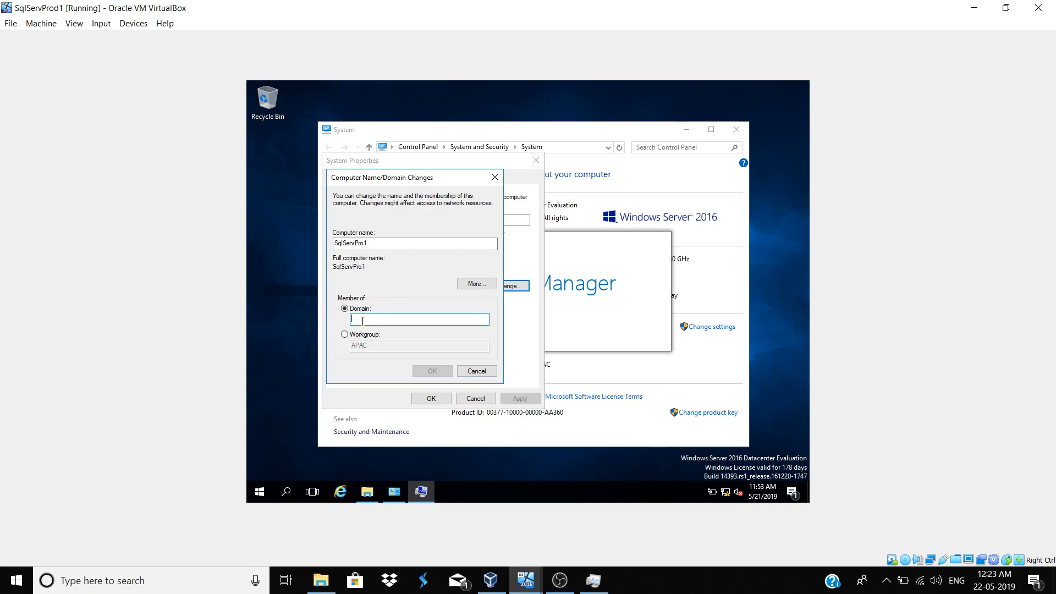
pyautogui.write('SQL')
pyautogui.click(429, 373)
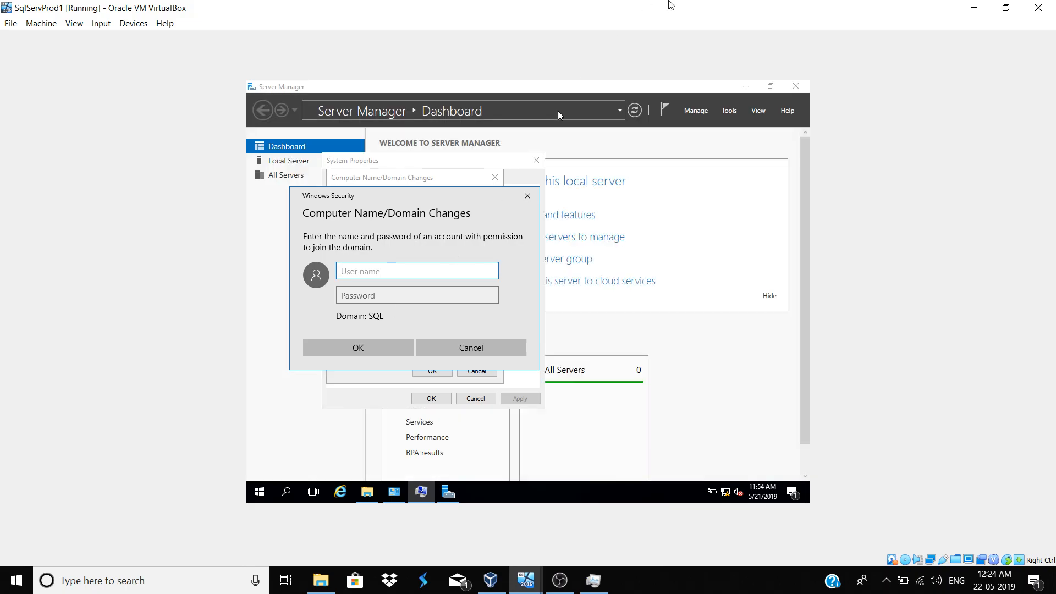
# Place ProdDC and SqlServProd1 side by side, then enter the administrator user name and password
pyautogui.moveTo(670, 8); pyautogui.dragTo(1055, 99)
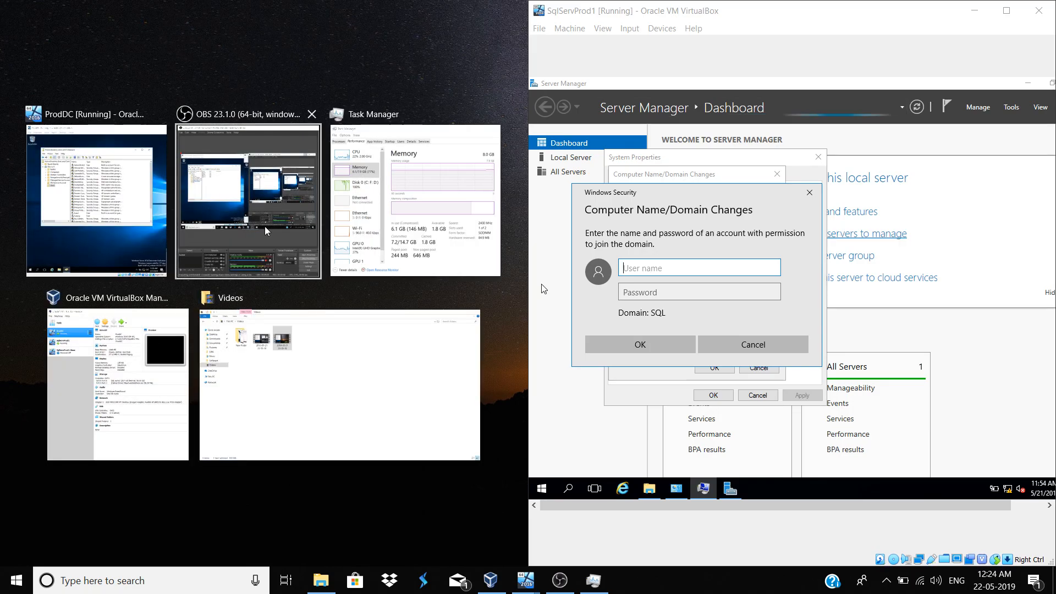
pyautogui.click(137, 227)
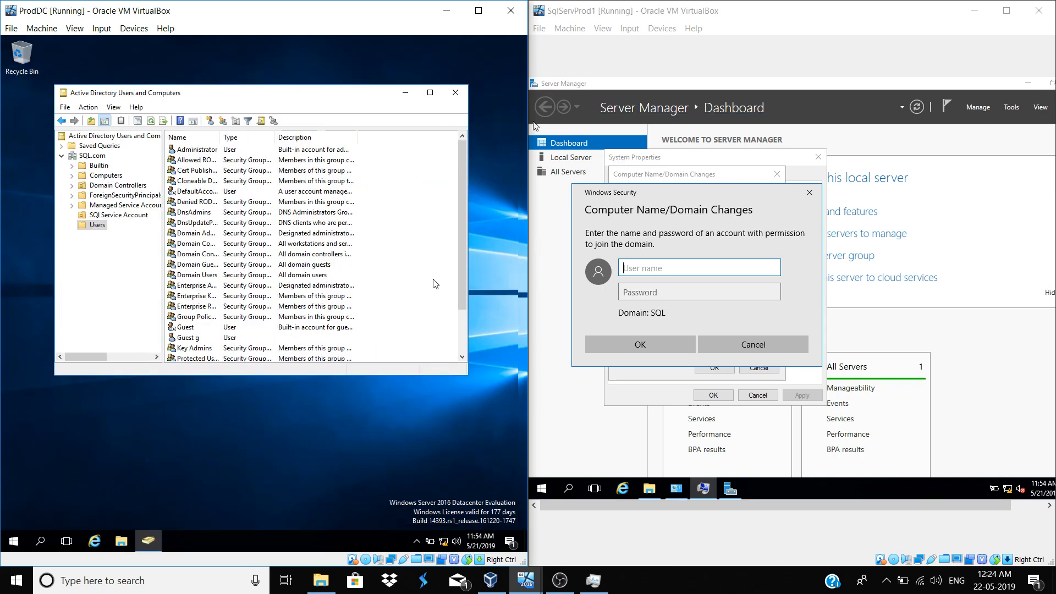
pyautogui.click(643, 274)
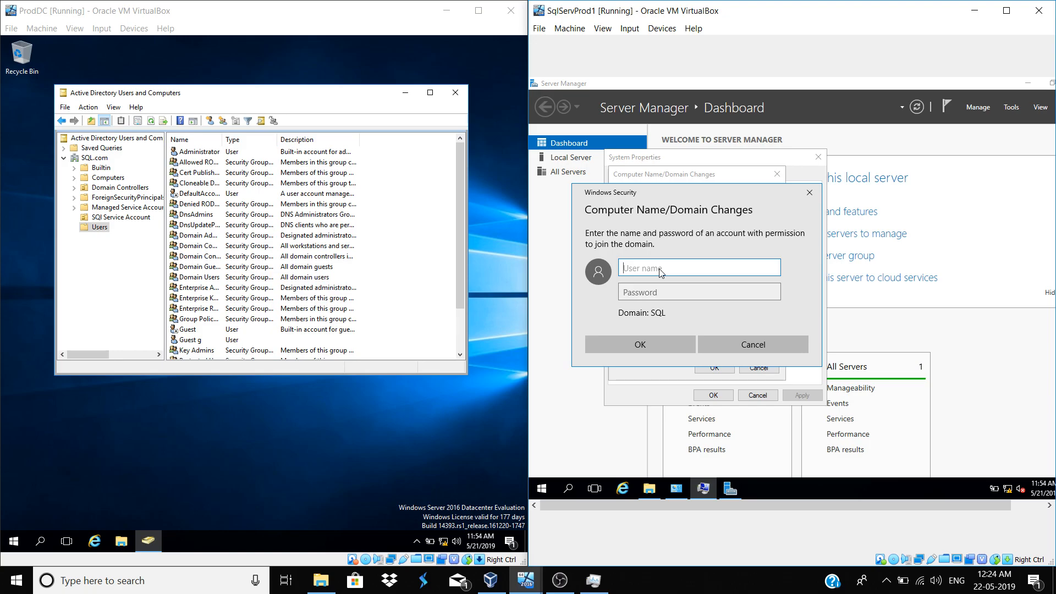
pyautogui.write('aministrator')
pyautogui.press('Tab')
pyautogui.write('*********')
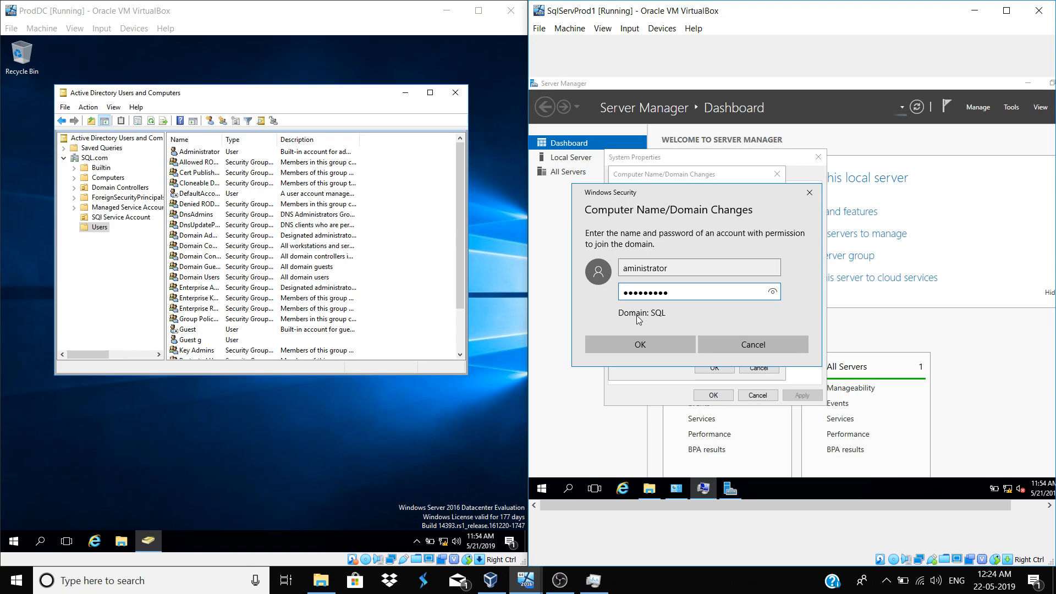
# Prefix the user name with SQL\ and submit the domain-join credentials
pyautogui.click(625, 269)
pyautogui.write('.\\')
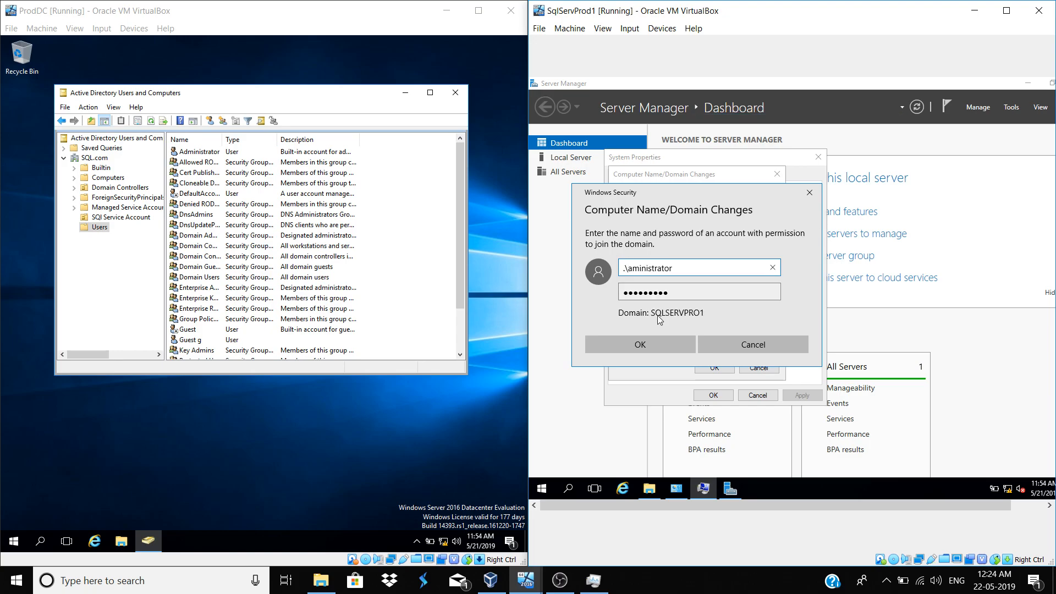
pyautogui.click(651, 293)
pyautogui.press('BackSpace')
pyautogui.press('BackSpace')
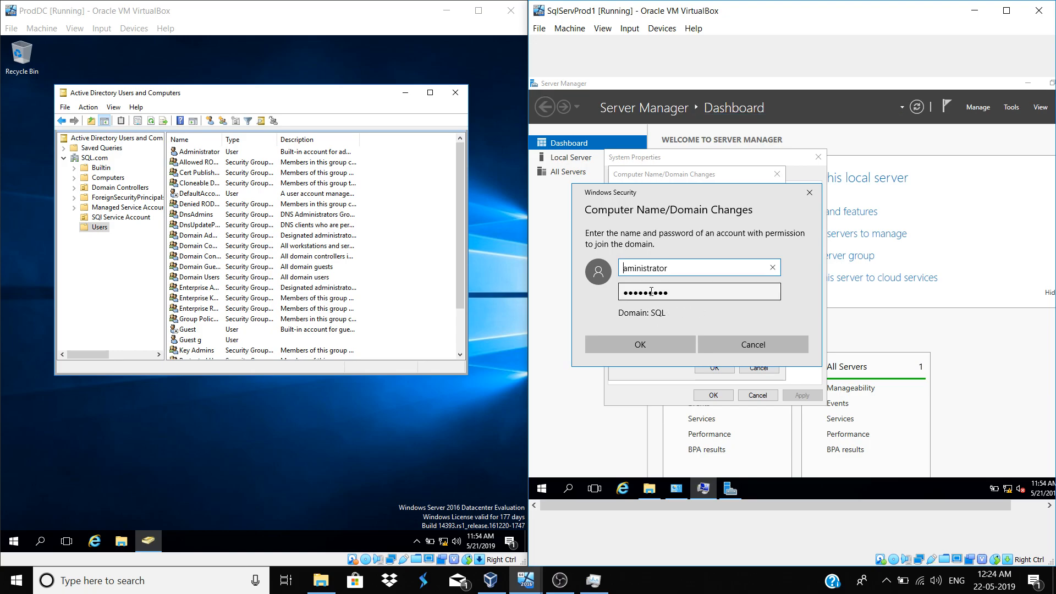
pyautogui.write('SQL\\')
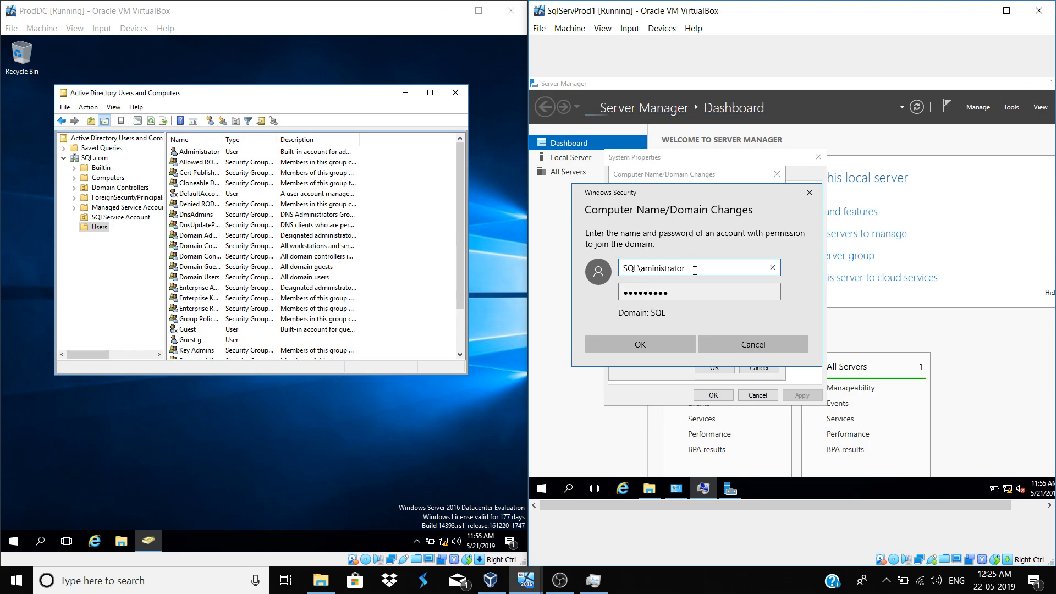
pyautogui.click(655, 345)
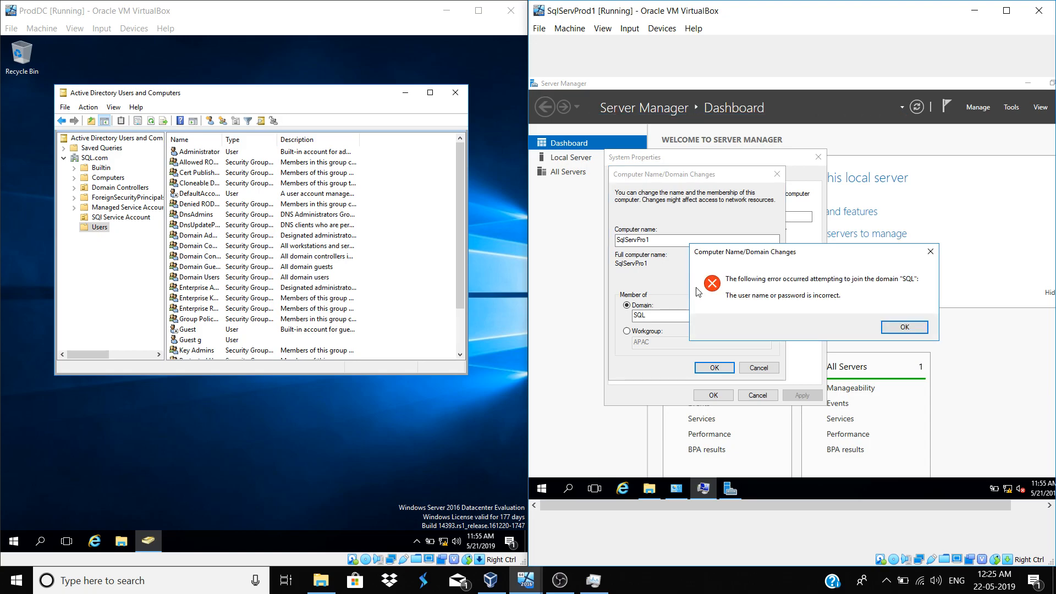
# Dismiss the error and retry the join as SQL\administrator with its password
pyautogui.click(899, 327)
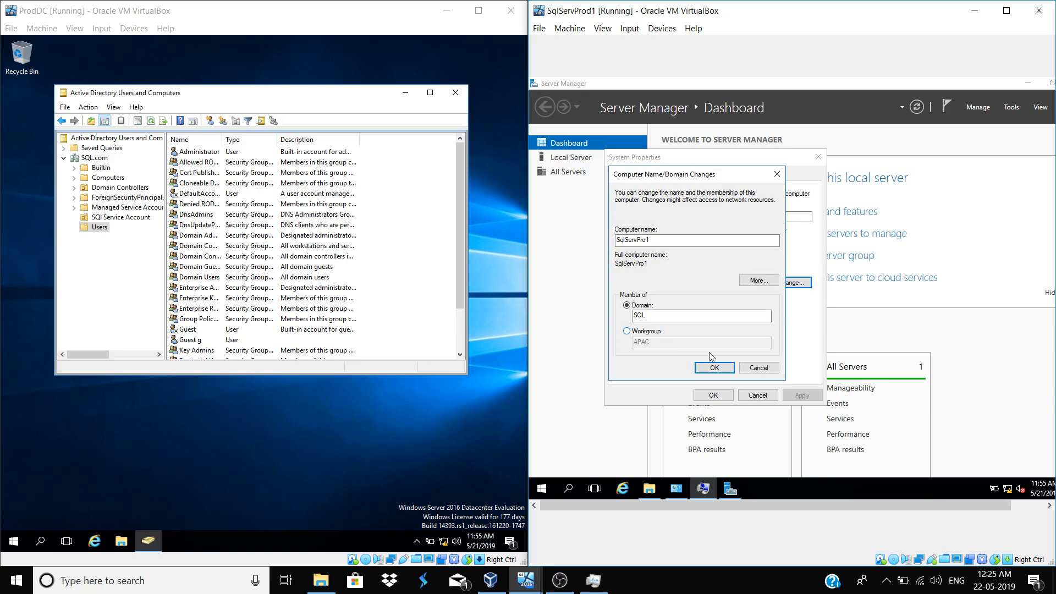
pyautogui.click(725, 372)
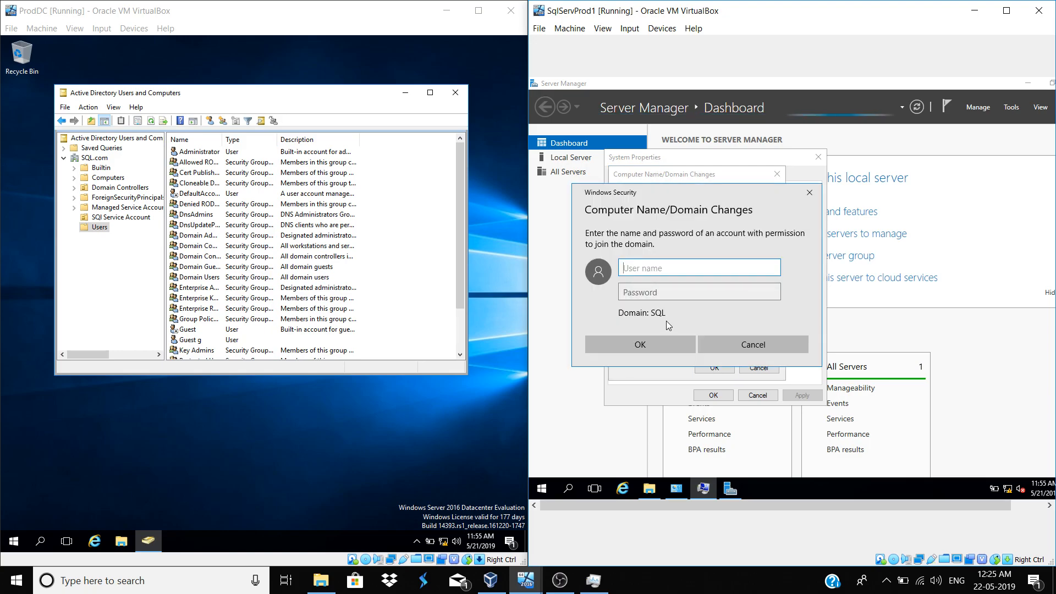
pyautogui.write('SQL')
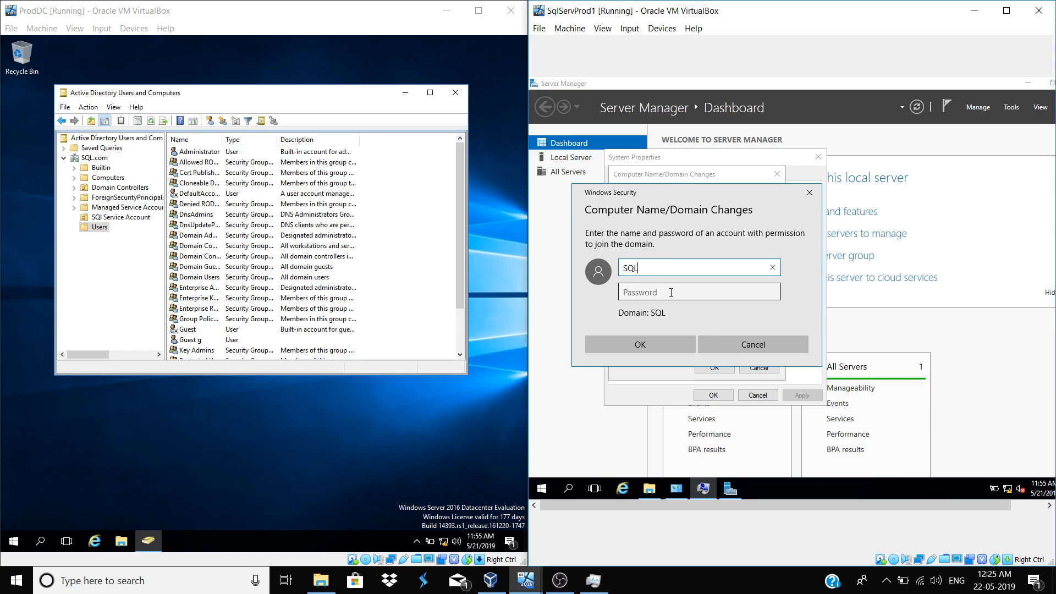
pyautogui.write('\\administrator')
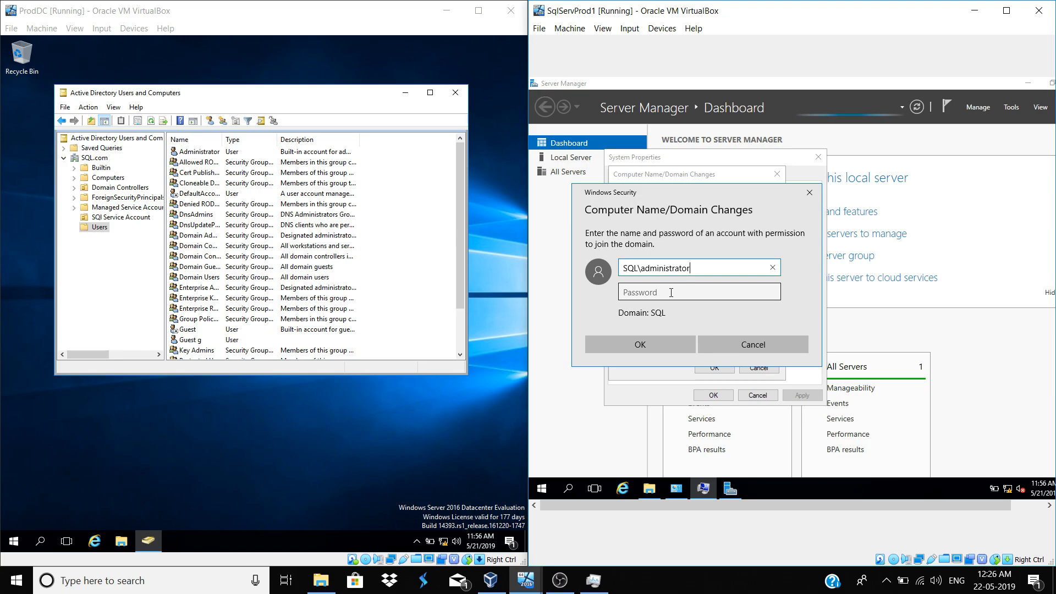
pyautogui.press('Tab')
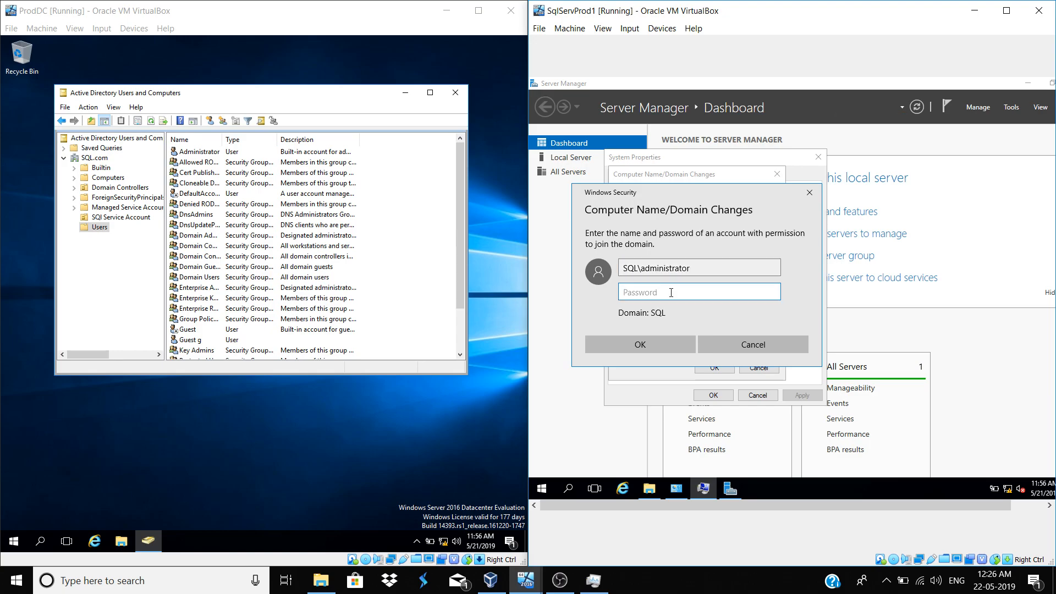
pyautogui.write('•••••••••')
pyautogui.click(648, 348)
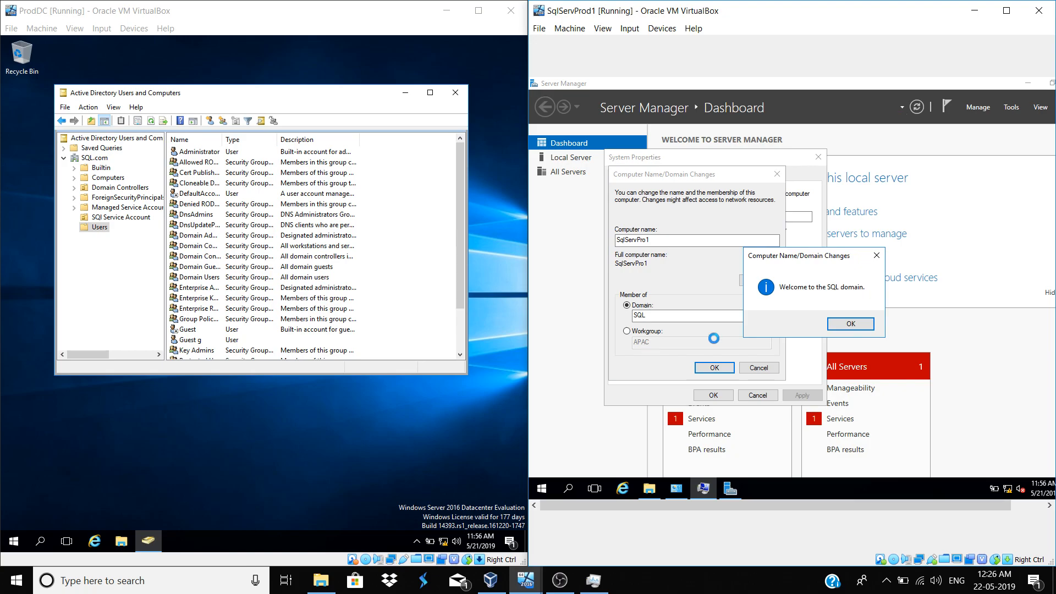
# Accept the domain welcome and restart notices, close System Properties, and restart the server now
pyautogui.click(847, 322)
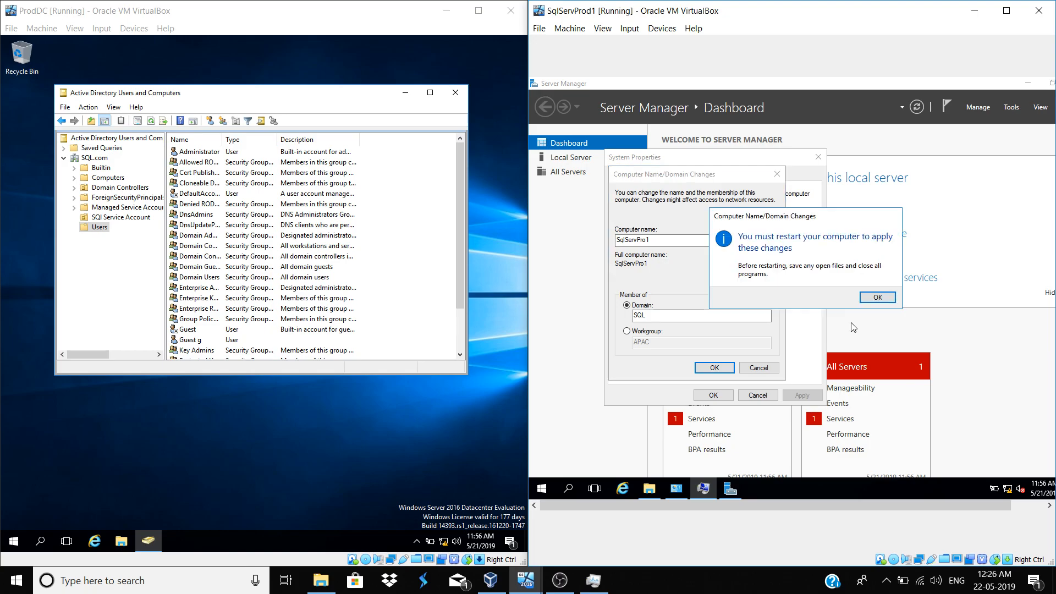
pyautogui.click(876, 298)
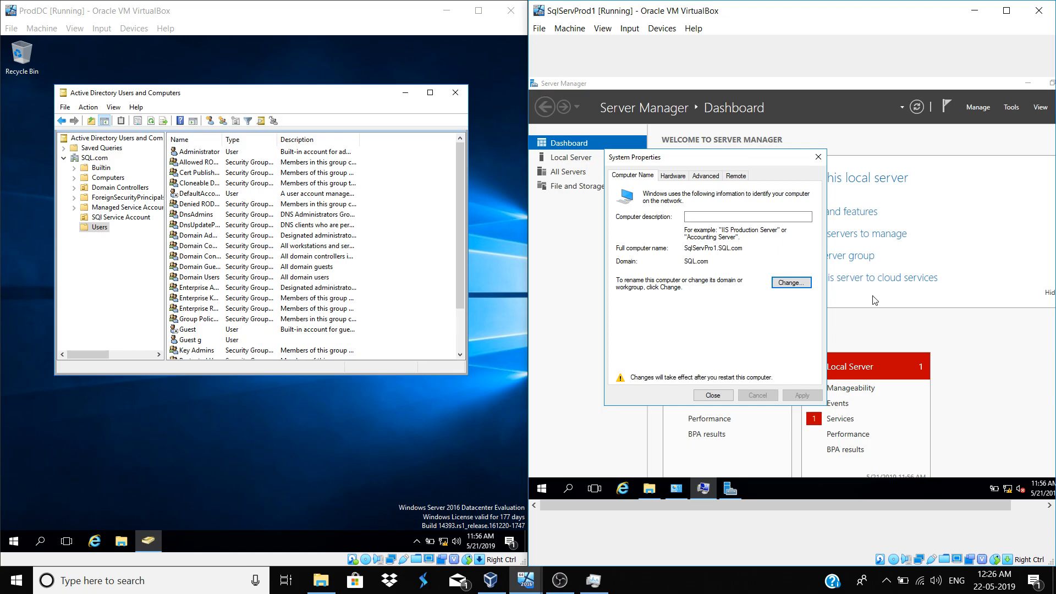
pyautogui.click(726, 396)
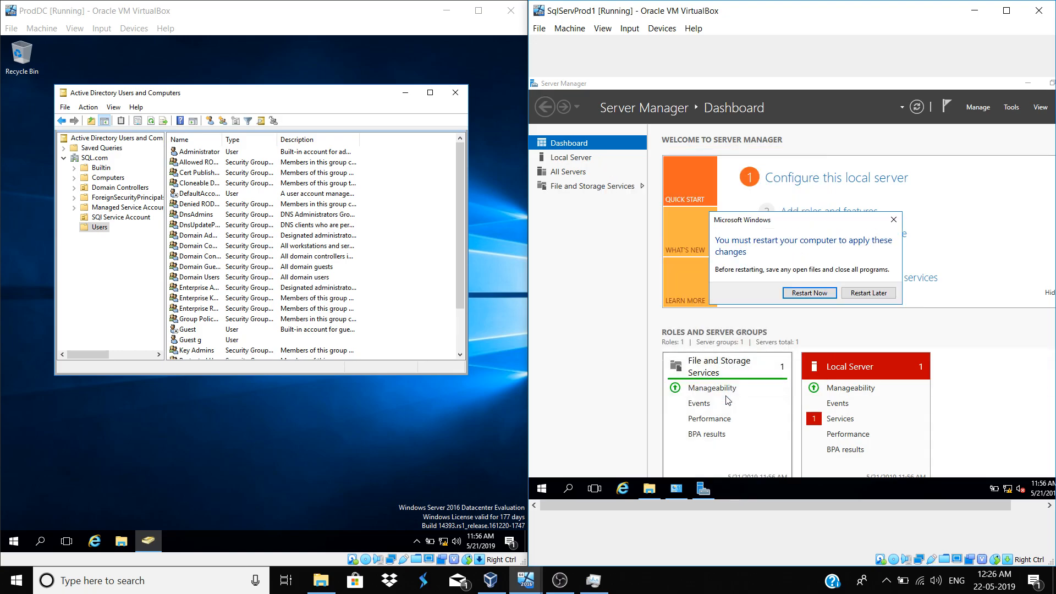
pyautogui.click(796, 295)
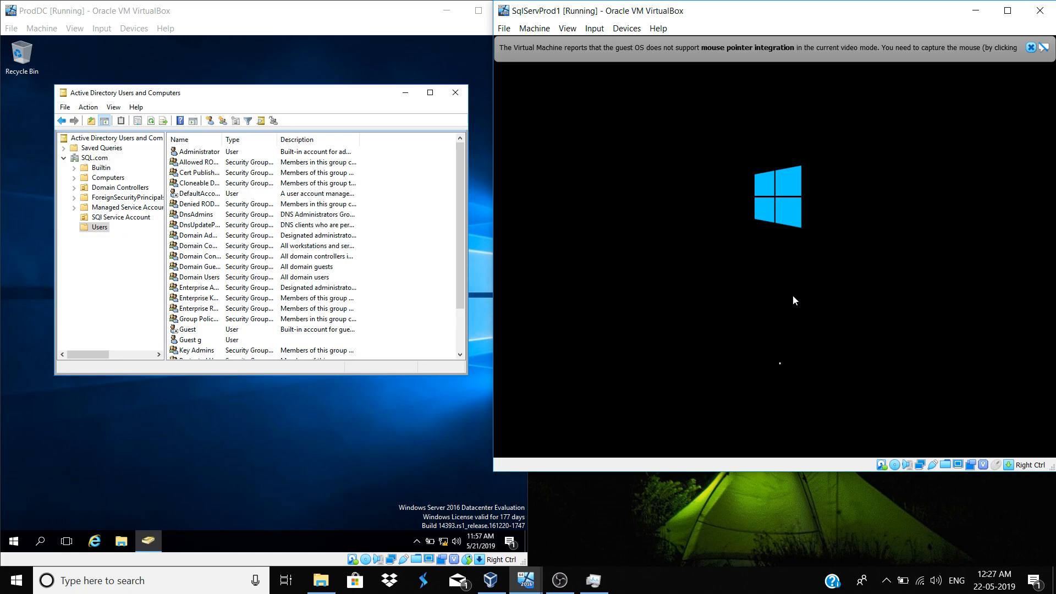
# Hide OBS to watch SqlServProd1 reboot, then bring the ProdDC window forward
pyautogui.click(559, 580)
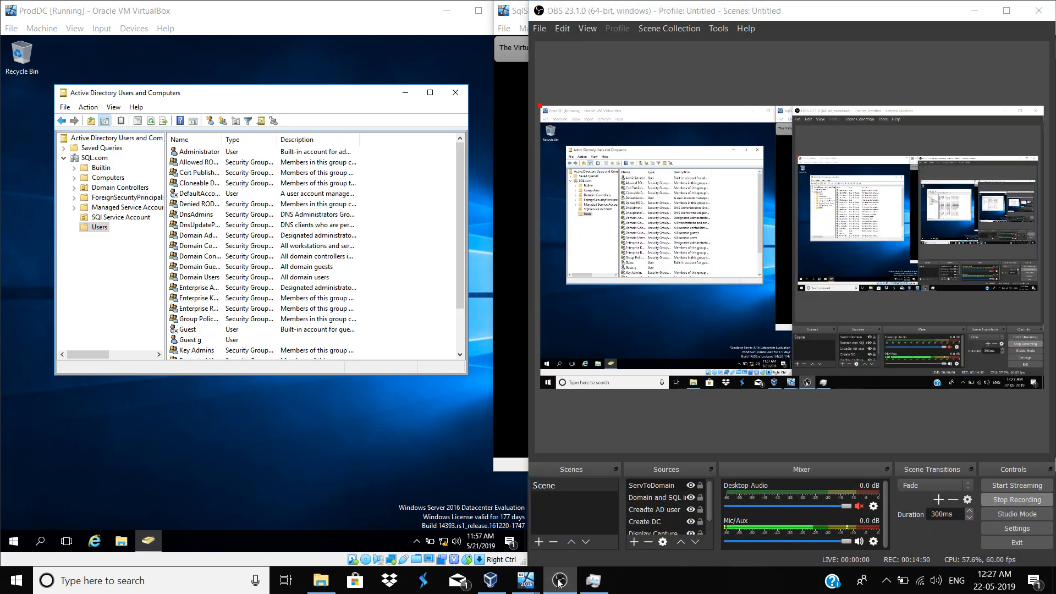
pyautogui.click(559, 580)
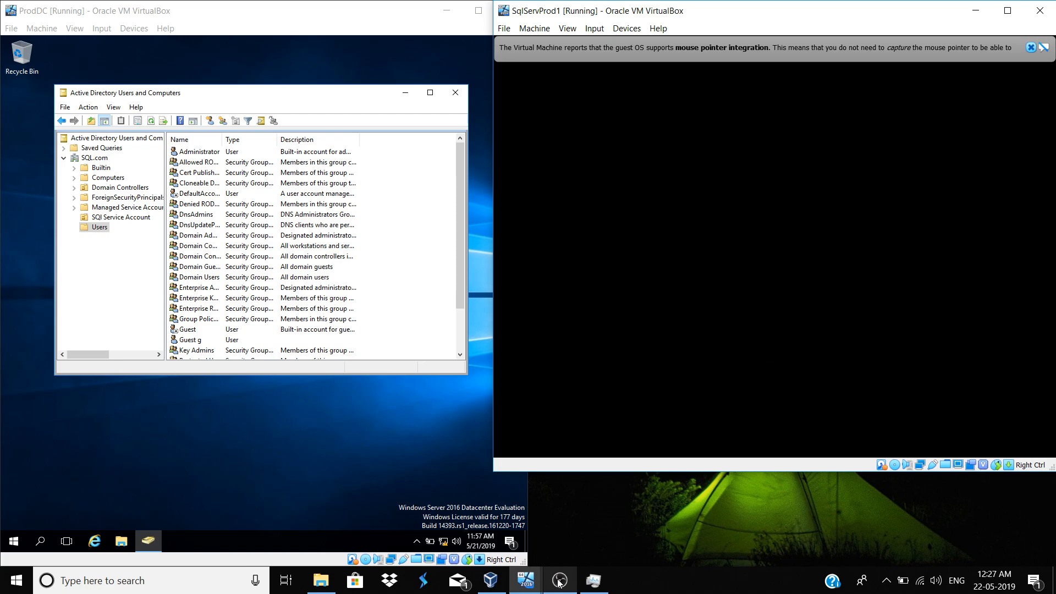
pyautogui.click(559, 581)
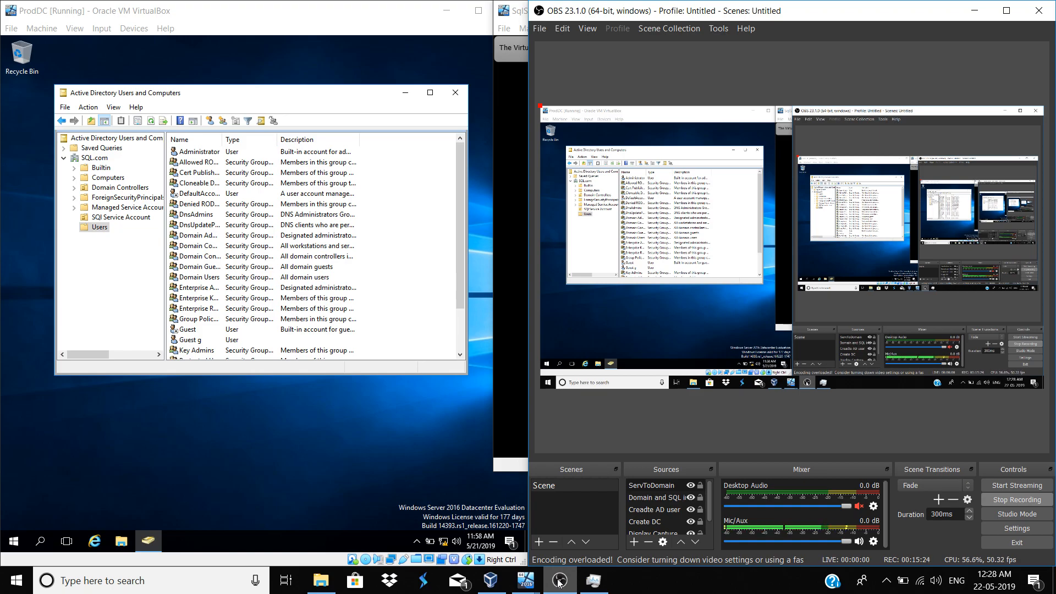
pyautogui.click(558, 580)
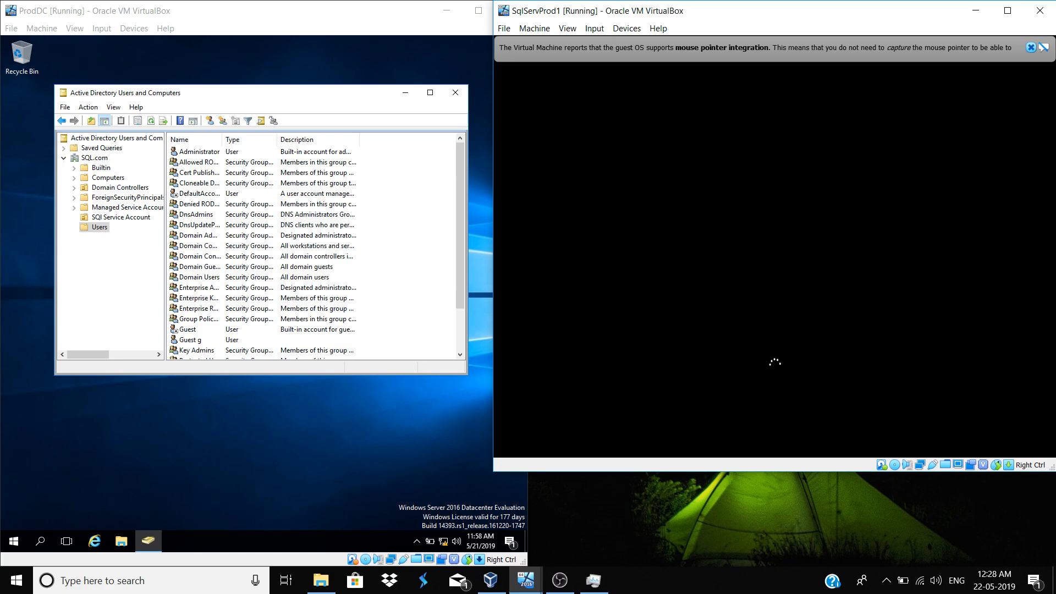
pyautogui.click(156, 314)
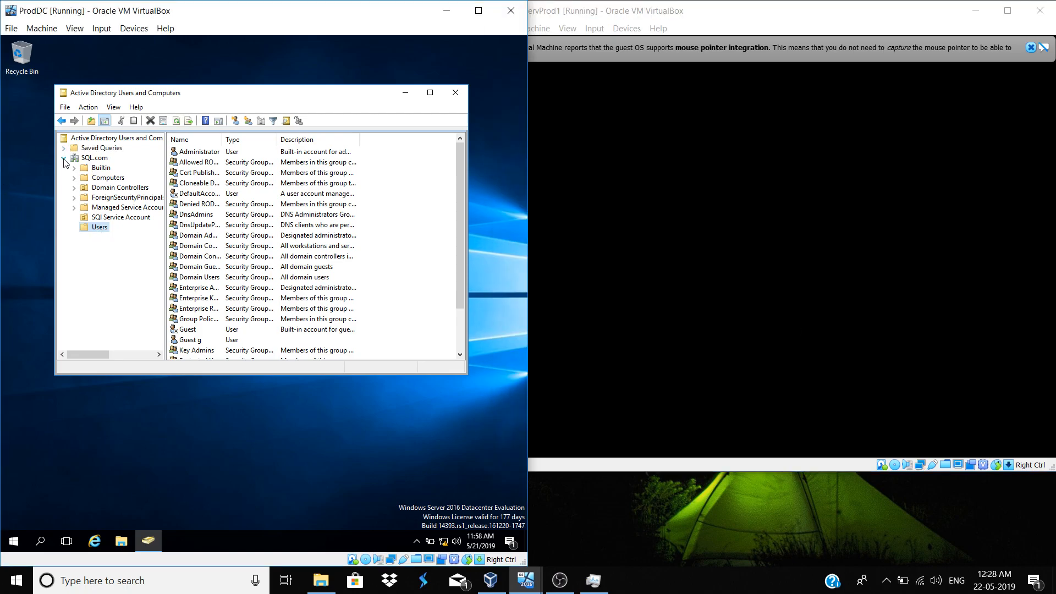
# Expand SQL.com, open Computers, widen the Name column, and select SQLSERVPRO1
pyautogui.click(63, 159)
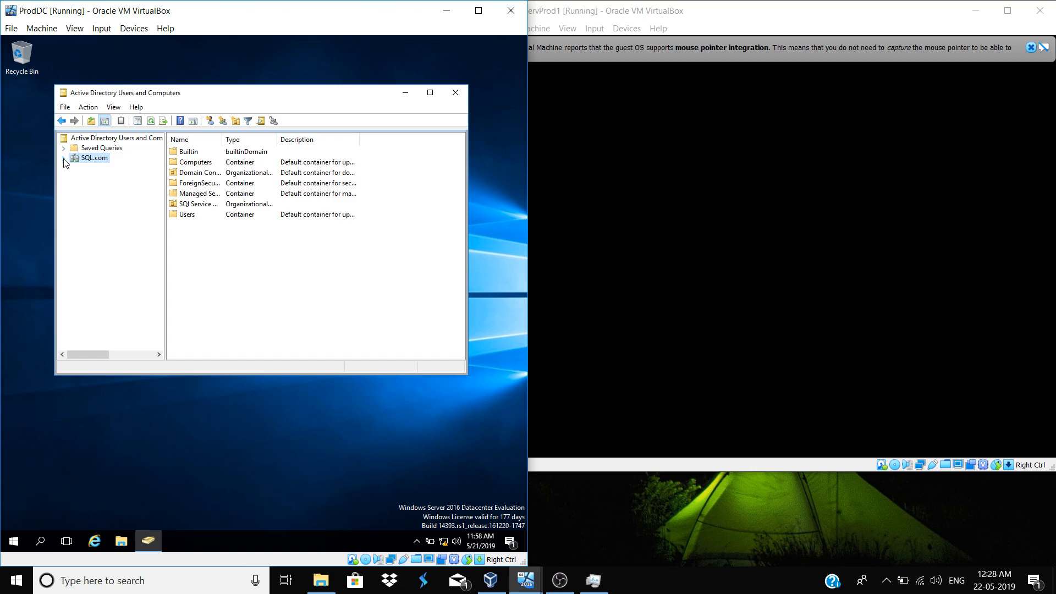
pyautogui.click(64, 159)
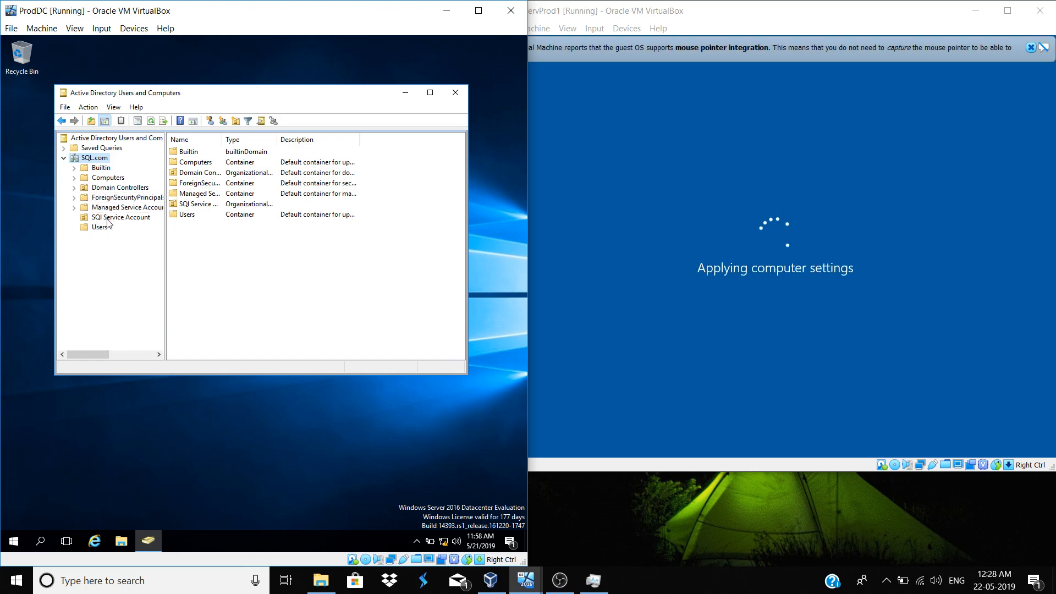
pyautogui.click(85, 177)
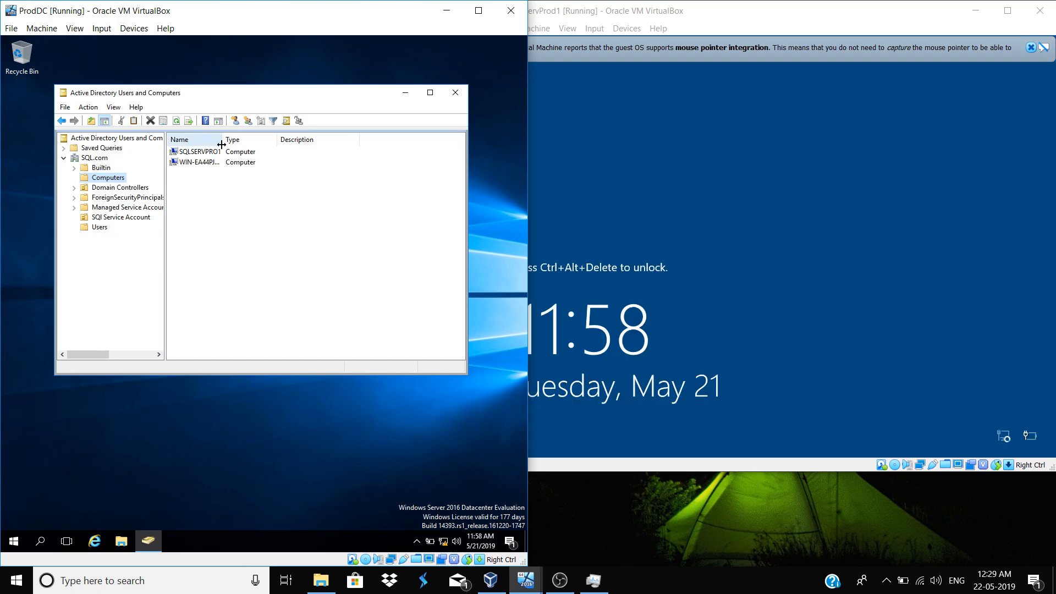
pyautogui.moveTo(221, 144); pyautogui.dragTo(260, 144)
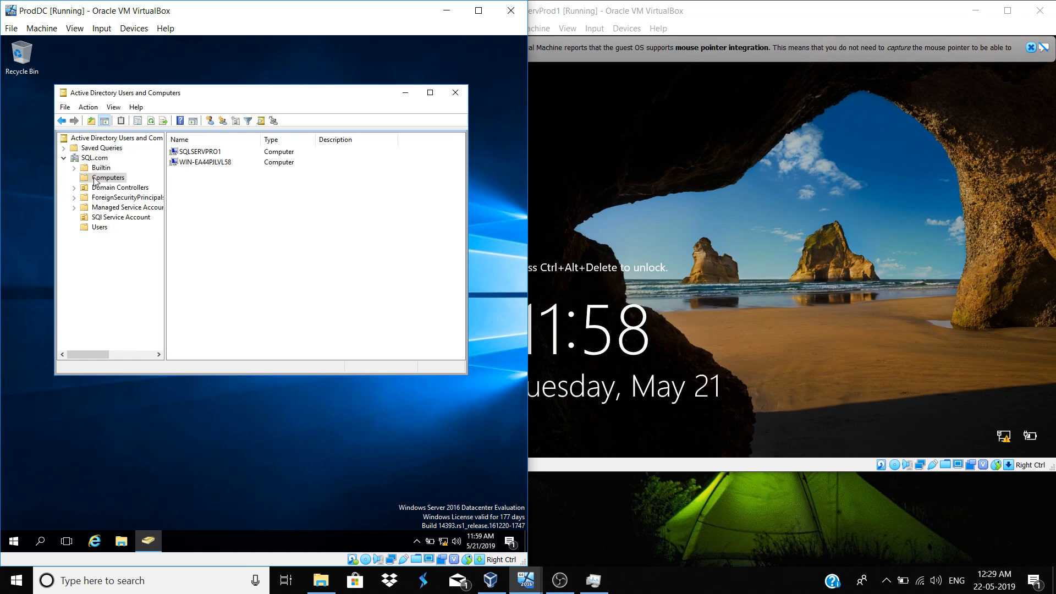
pyautogui.click(200, 152)
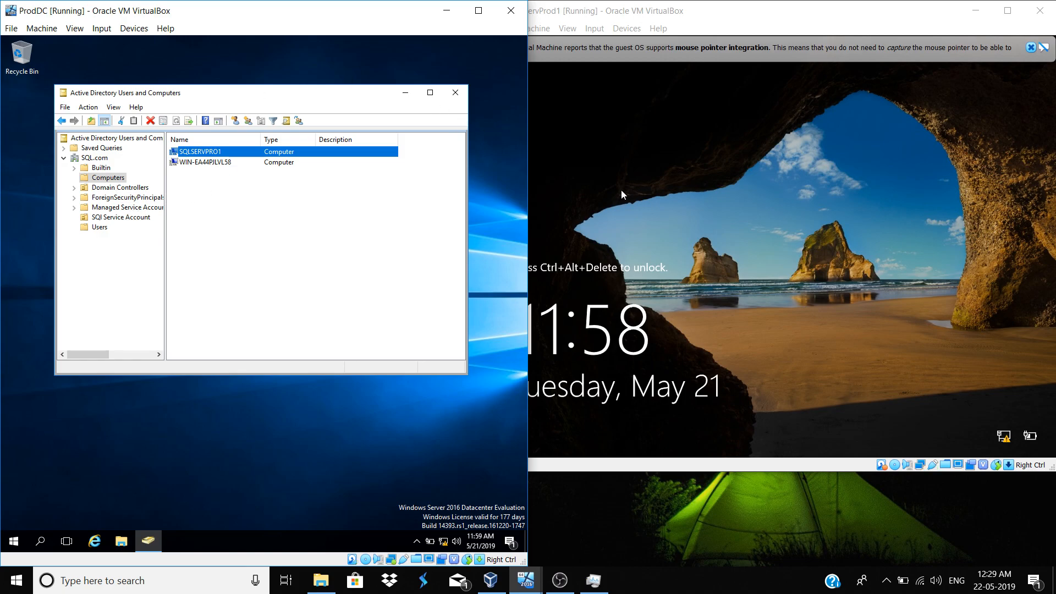
# Send Ctrl-Alt-Del to SqlServProd1 from the Input > Keyboard menu
pyautogui.click(595, 78)
pyautogui.click(594, 29)
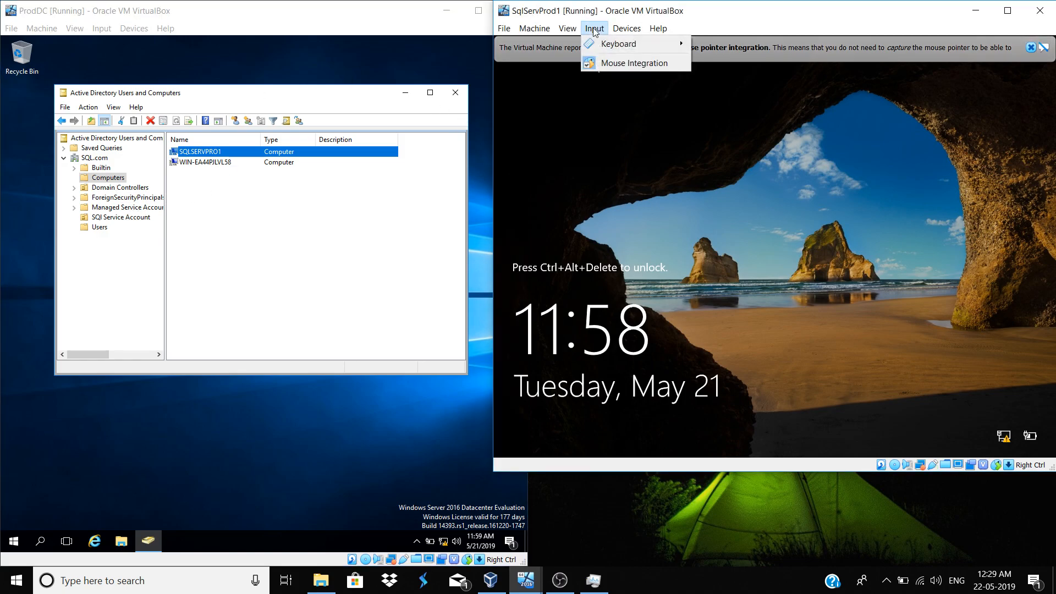
pyautogui.moveTo(602, 44)
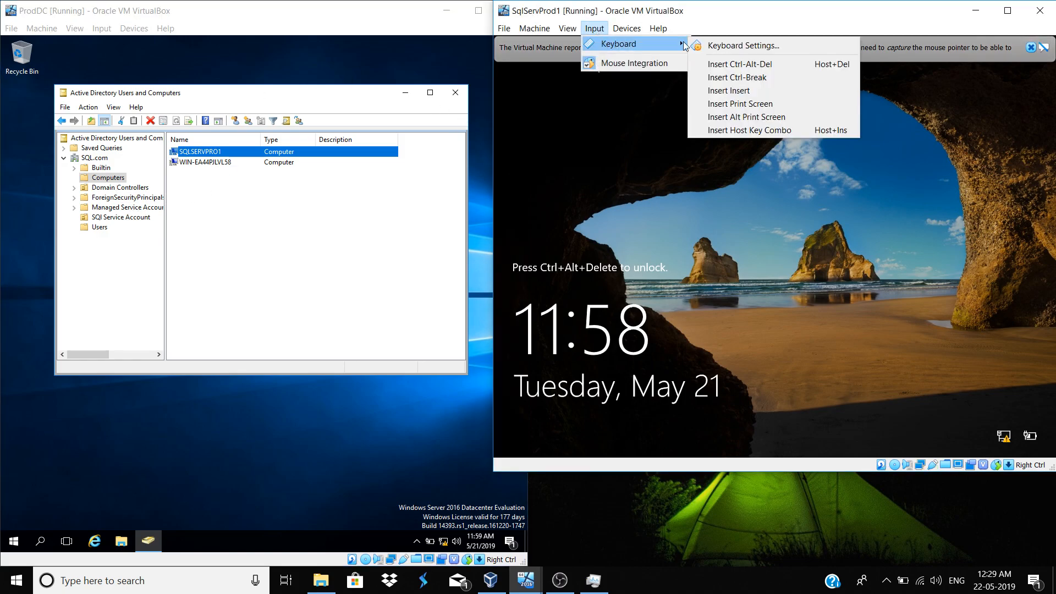
pyautogui.click(733, 65)
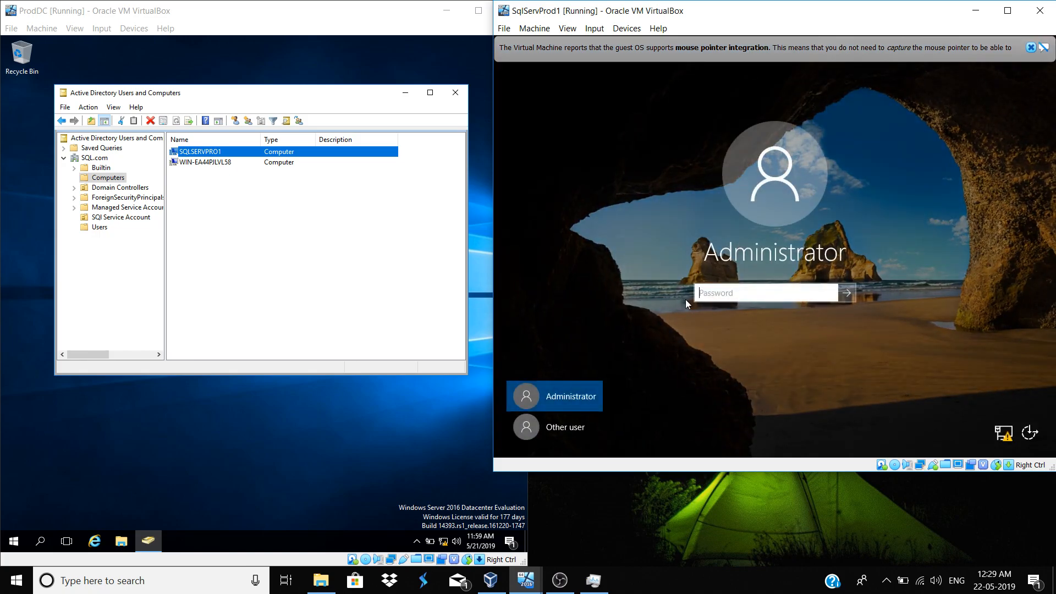
# Choose Other user and enter user name administrator with the account password
pyautogui.click(559, 428)
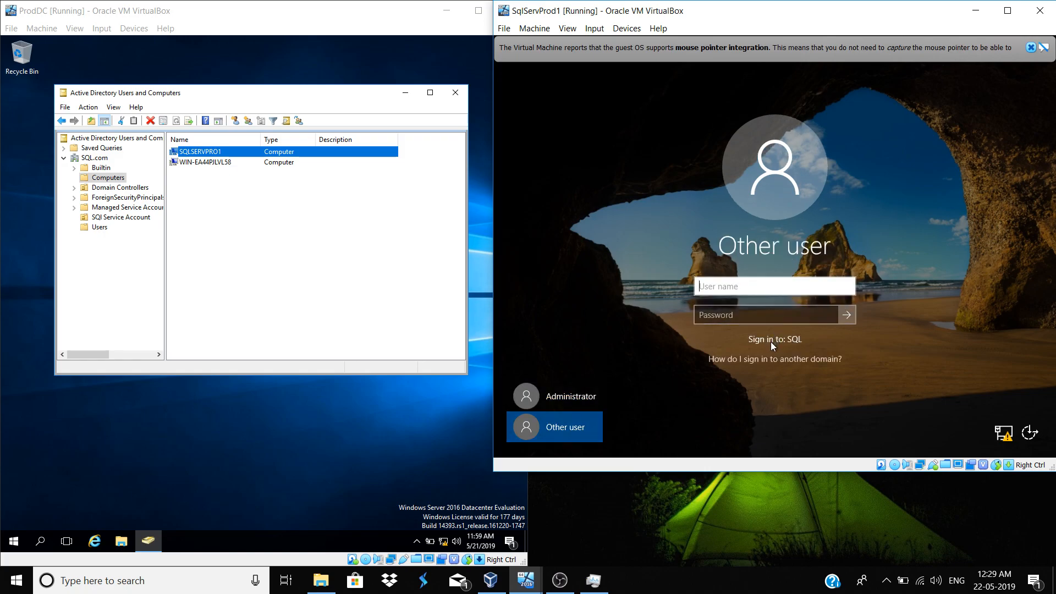
pyautogui.click(760, 295)
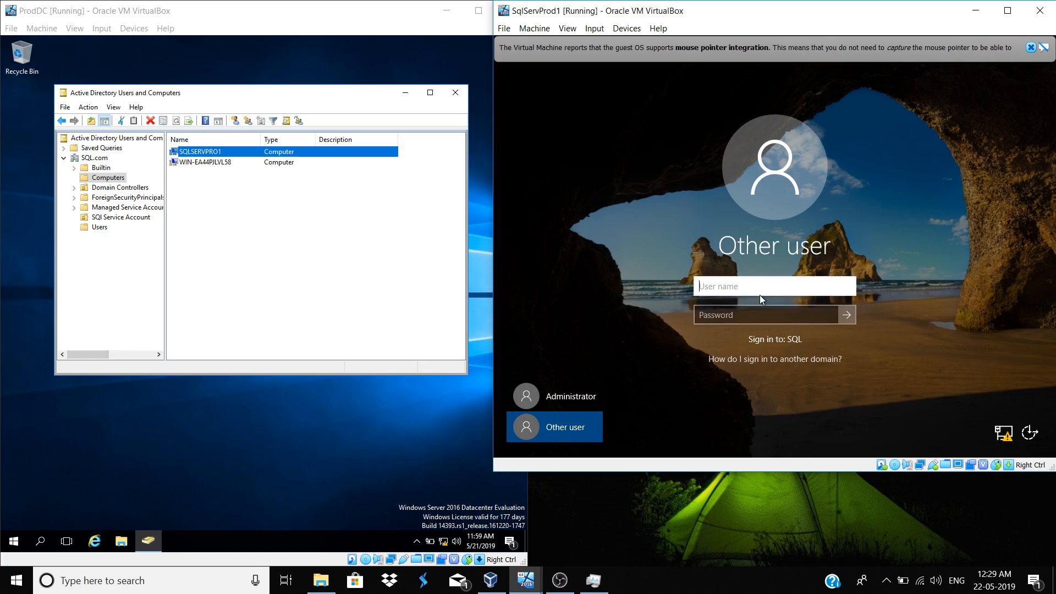
pyautogui.write('administrator')
pyautogui.press('Tab')
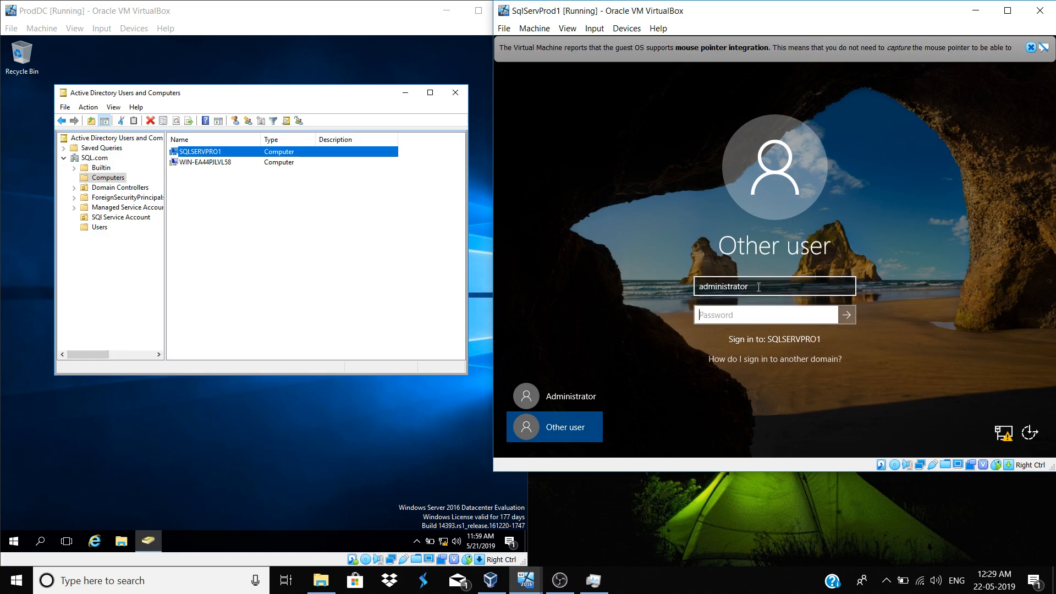
pyautogui.write('•••••••••')
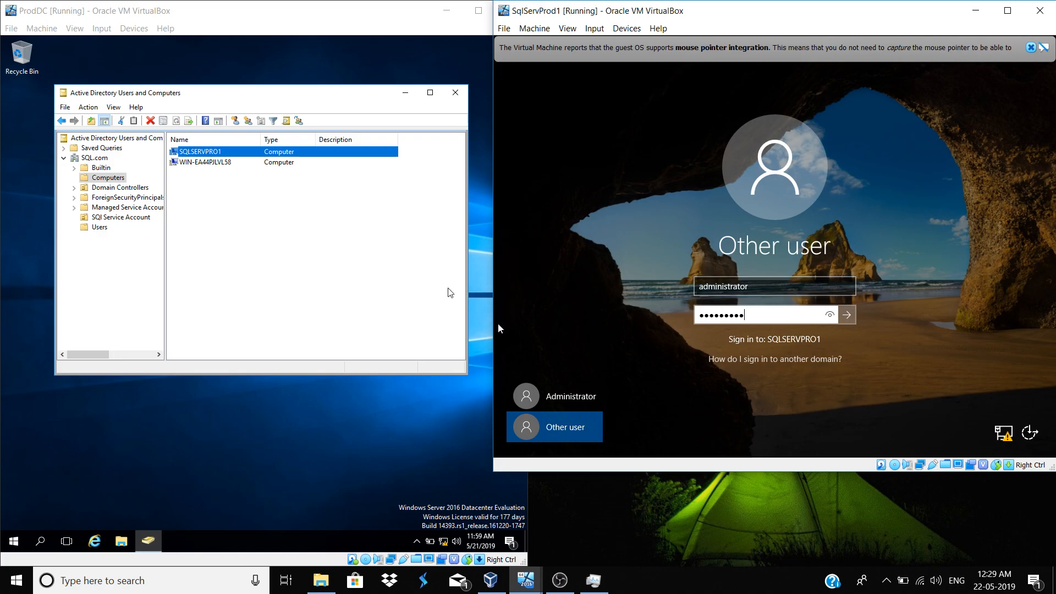
# After the incorrect-credentials error, sign in again as SQL\administrator with the account password
pyautogui.click(846, 315)
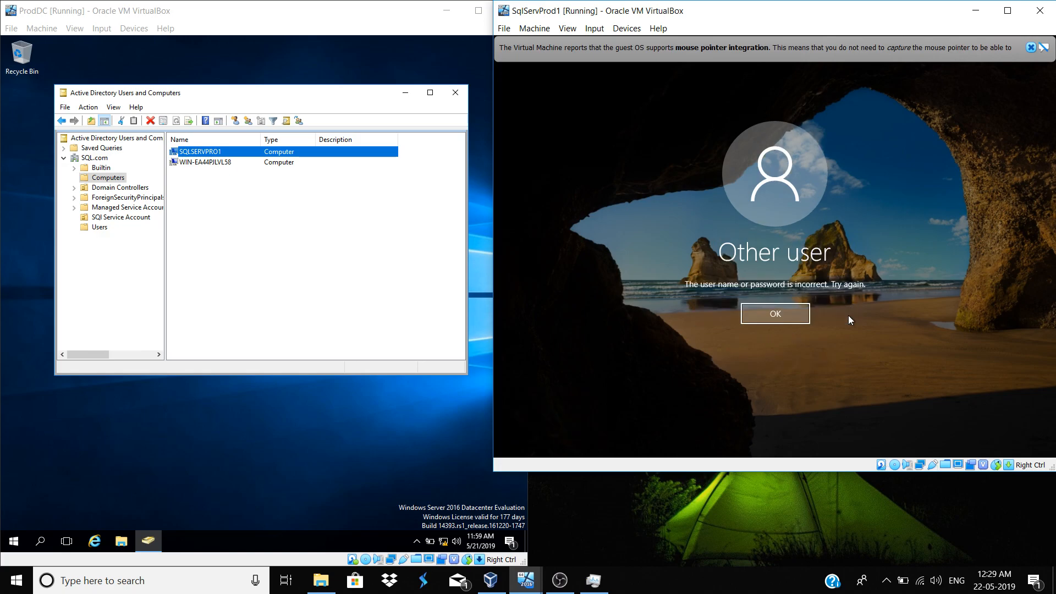
pyautogui.click(777, 306)
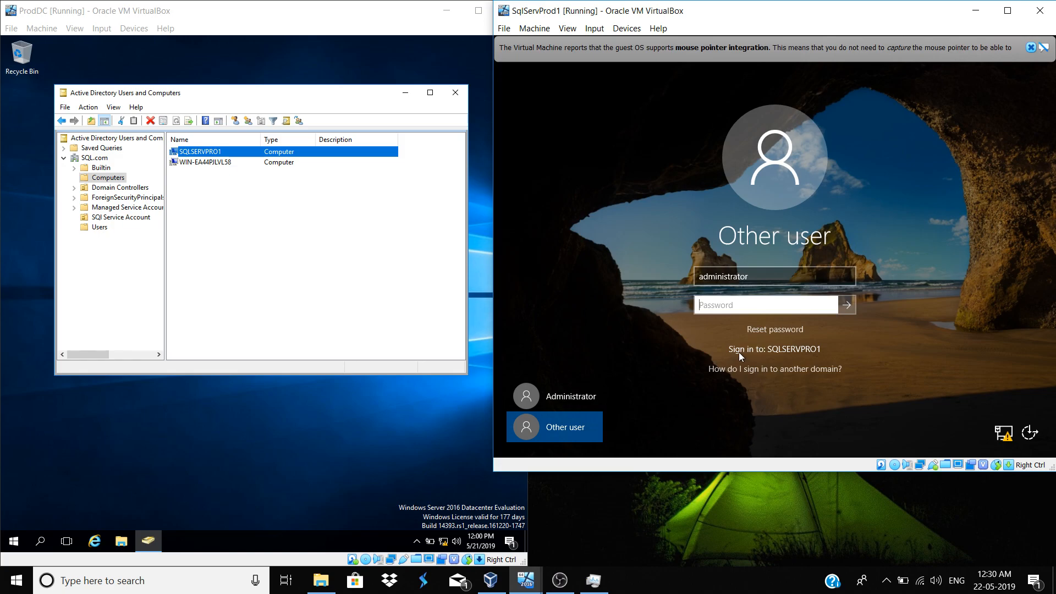
pyautogui.click(703, 280)
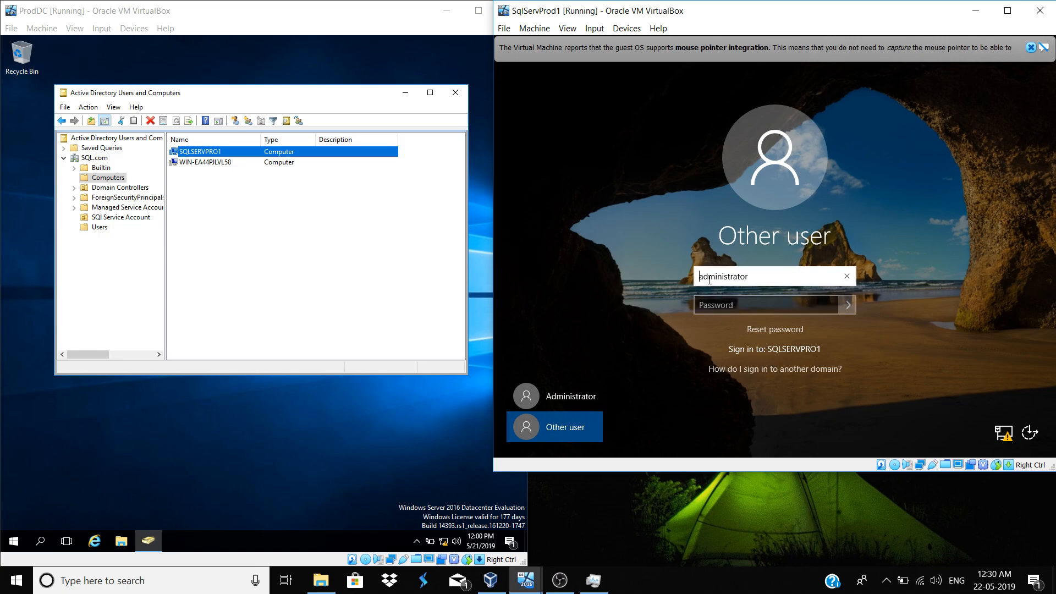
pyautogui.write('S')
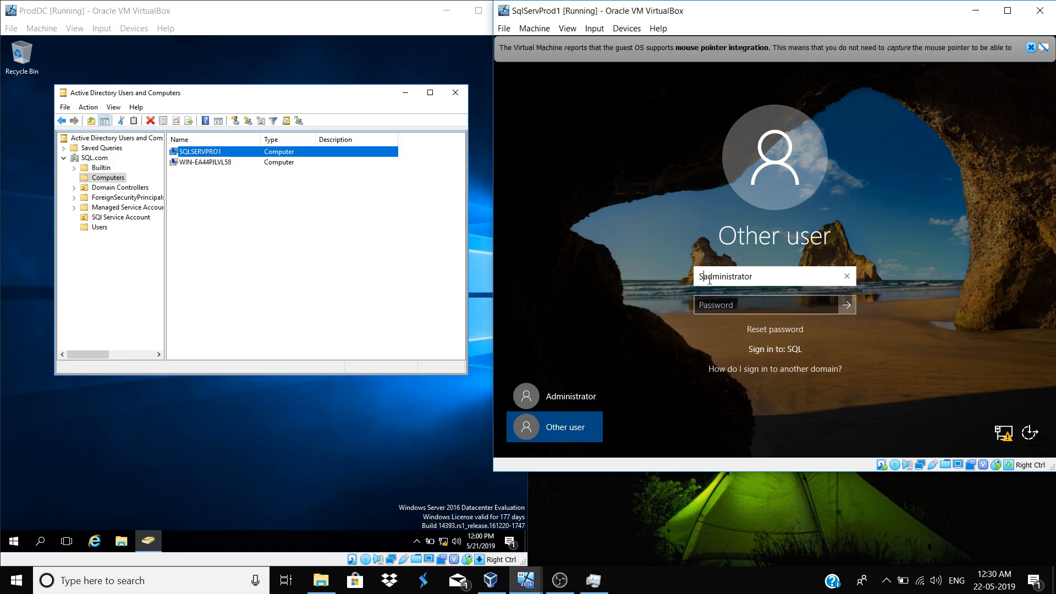
pyautogui.write('QL\\')
pyautogui.press('Tab')
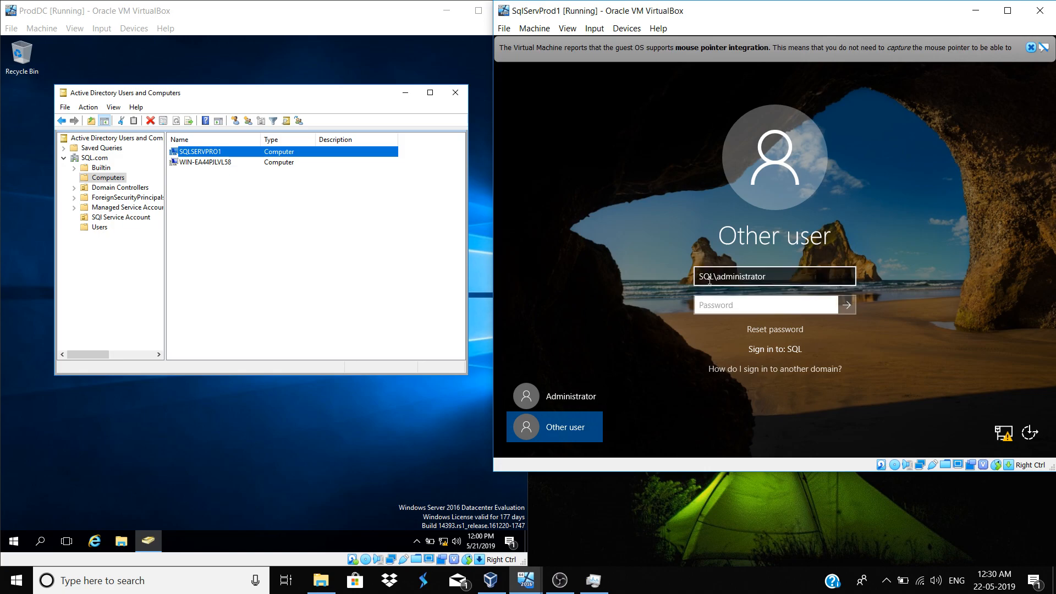
pyautogui.write('•••••••••')
pyautogui.click(841, 299)
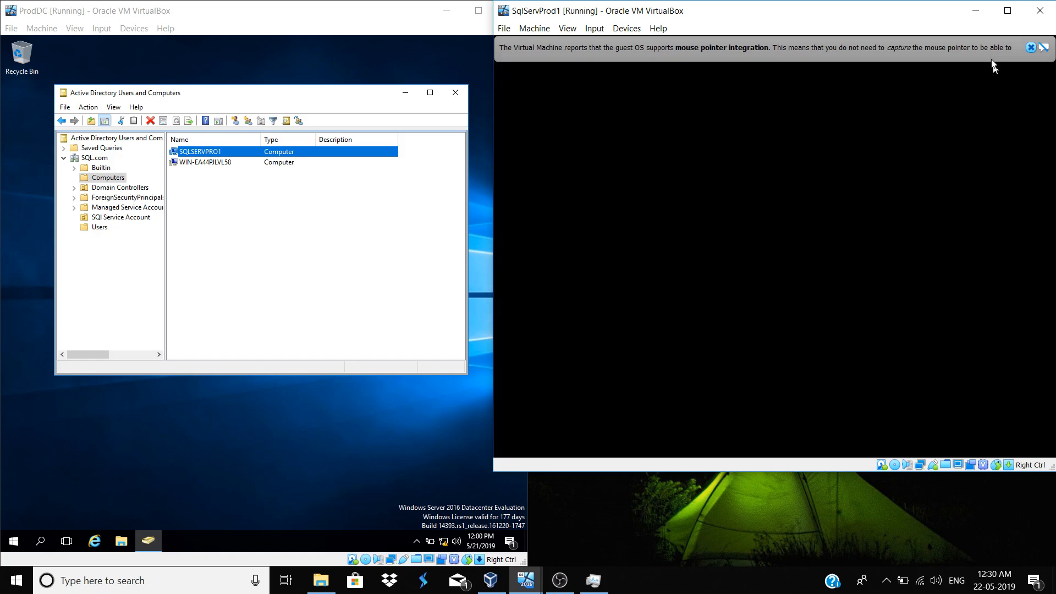
# Dismiss the mouse-integration banner, then bring up and minimize VirtualBox Manager
pyautogui.click(1031, 47)
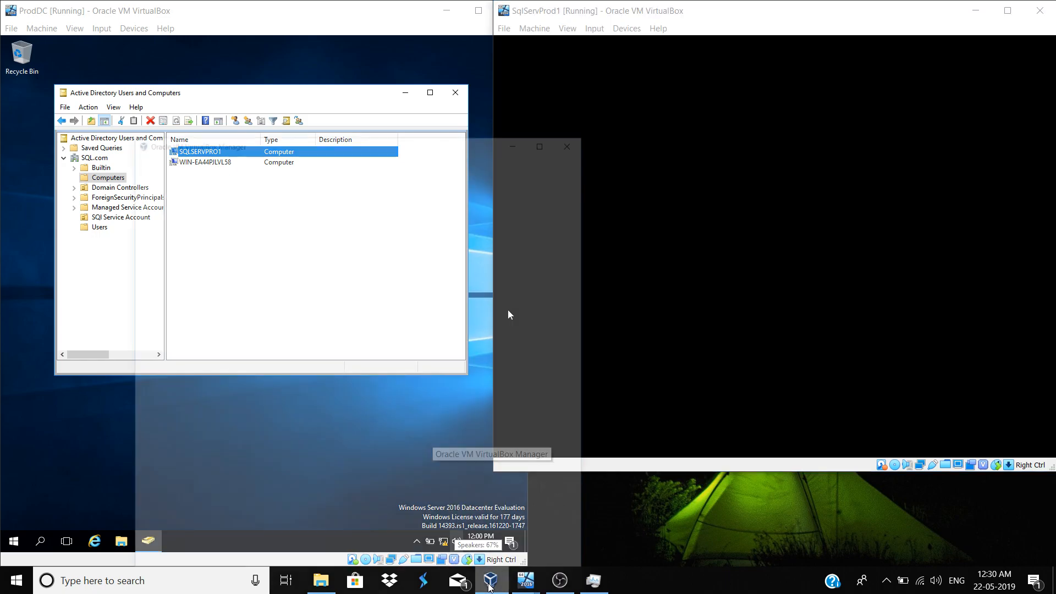
pyautogui.click(489, 586)
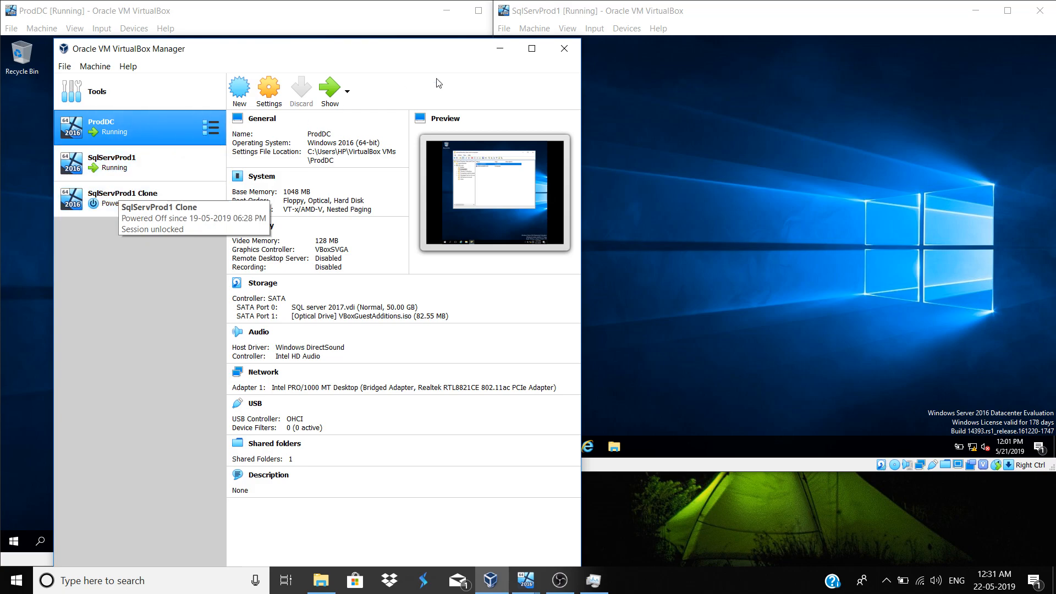
pyautogui.click(501, 46)
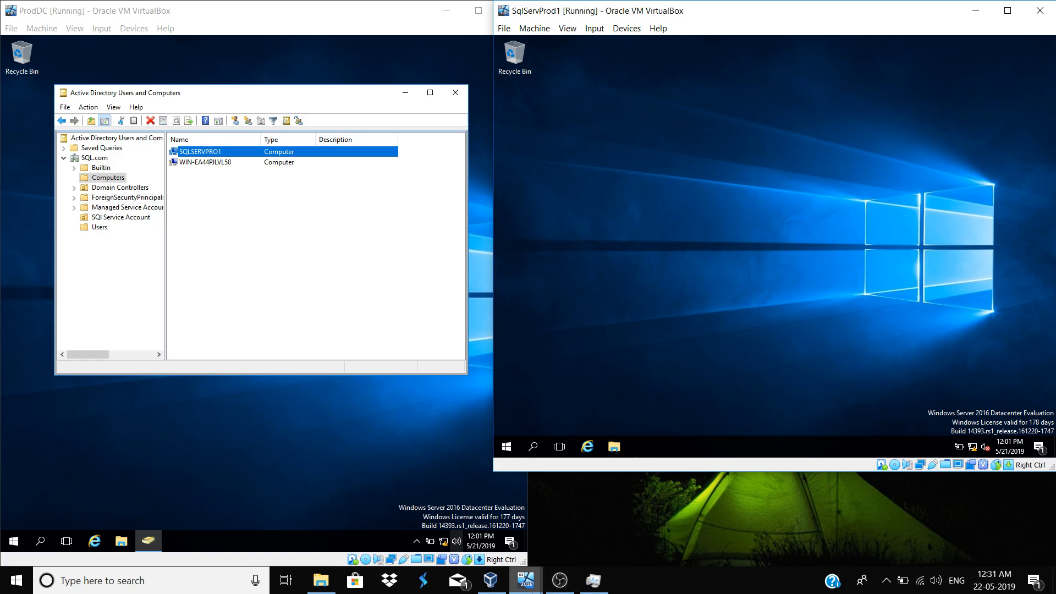
pyautogui.click(557, 587)
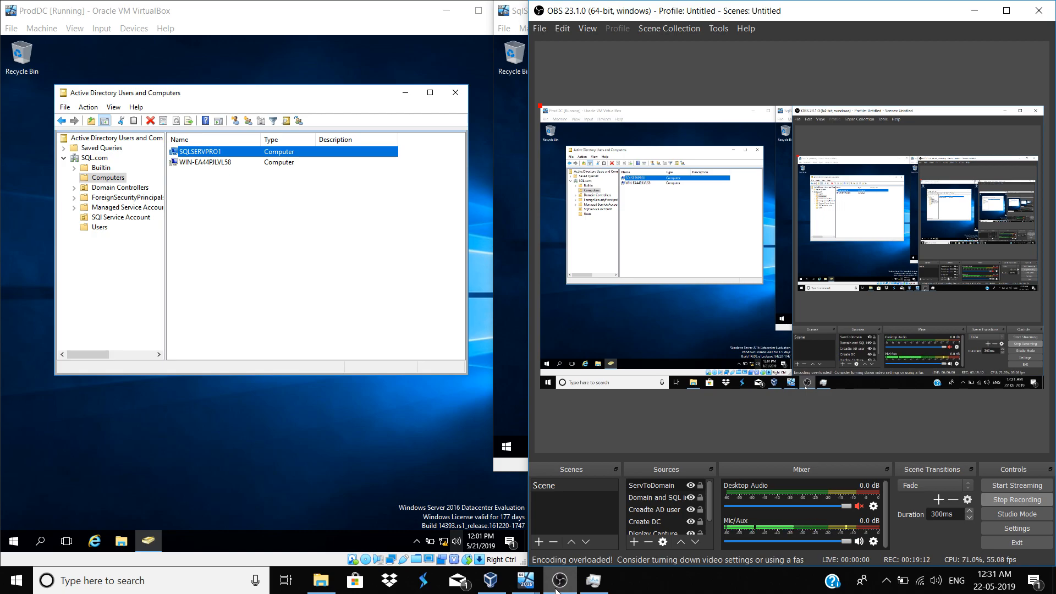
pyautogui.click(557, 590)
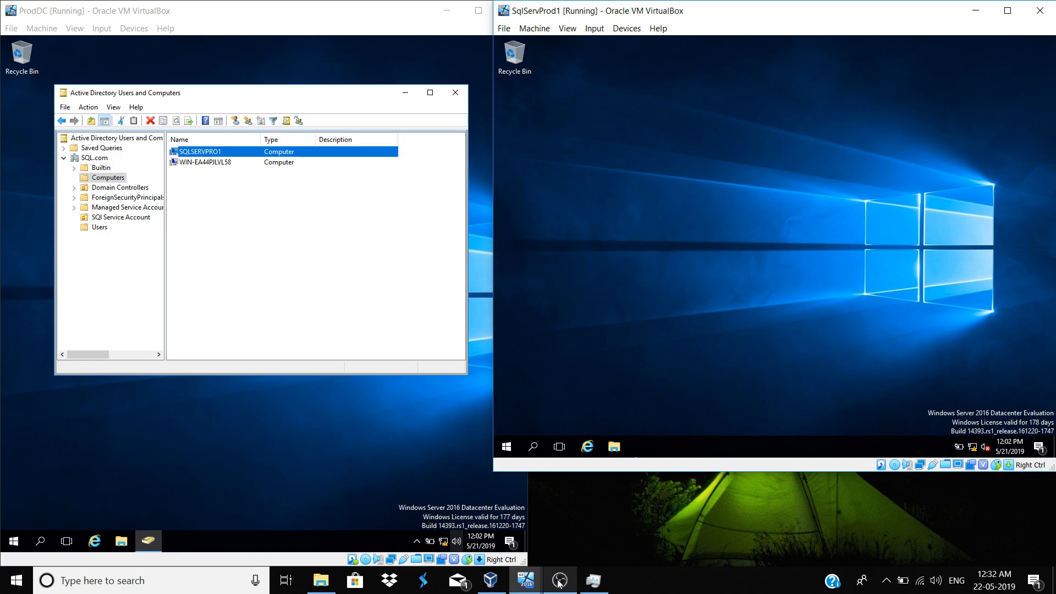
pyautogui.click(558, 583)
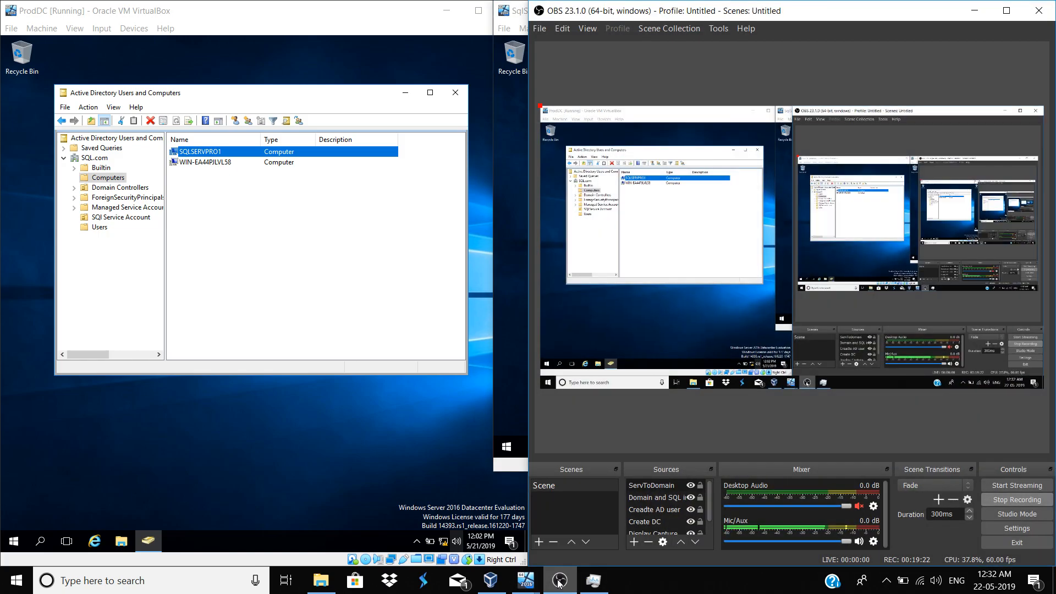